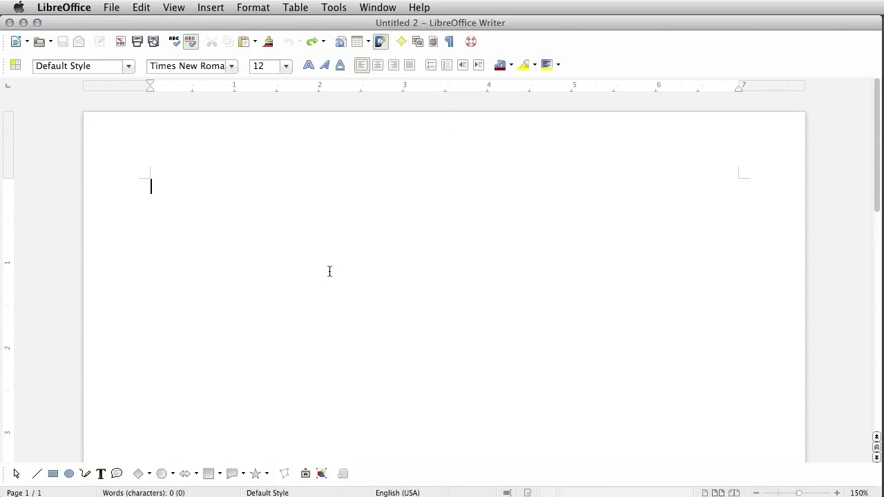
# Start the Mail Merge Wizard and choose to create a new document as the starting document
pyautogui.press('Return')
pyautogui.click(290, 8)
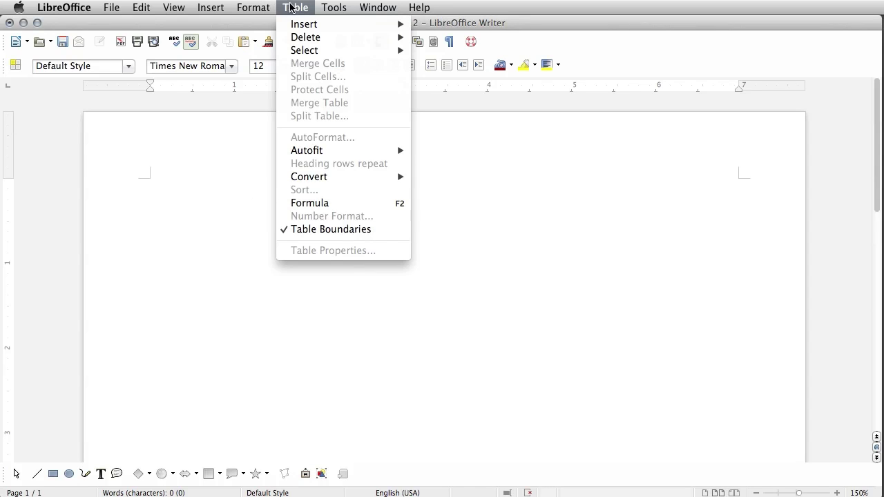
pyautogui.moveTo(341, 7)
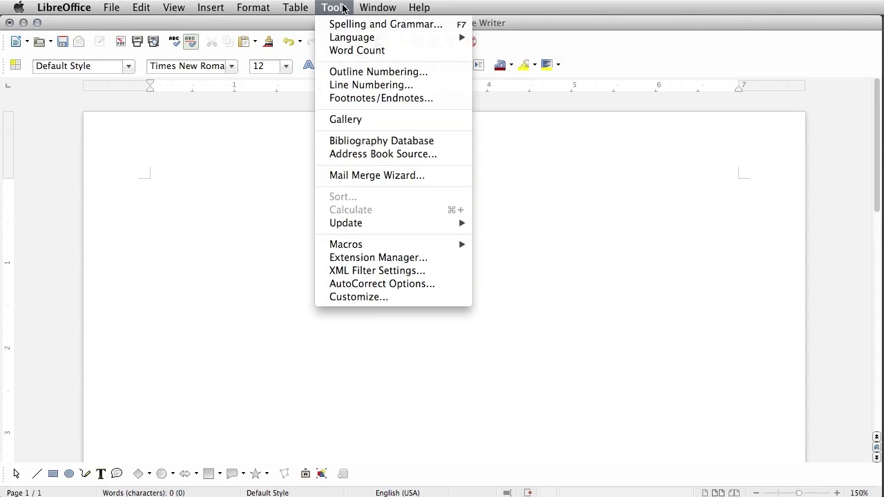
pyautogui.click(365, 176)
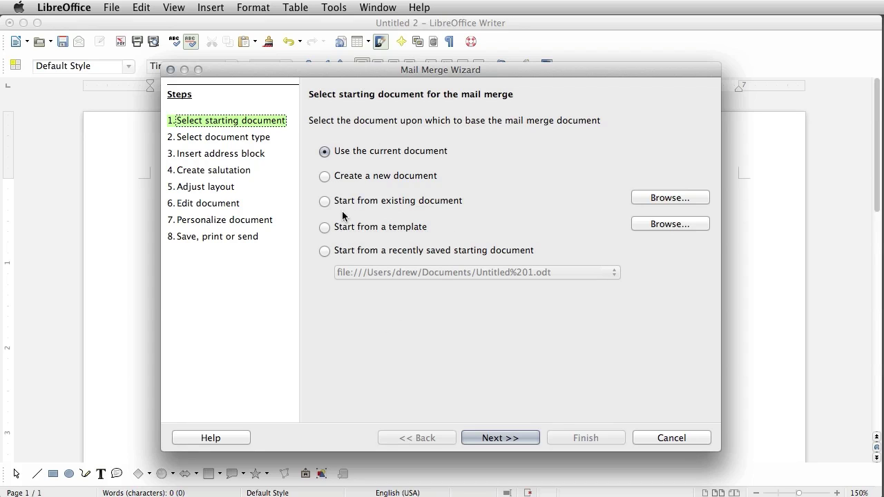
pyautogui.click(387, 179)
pyautogui.click(497, 438)
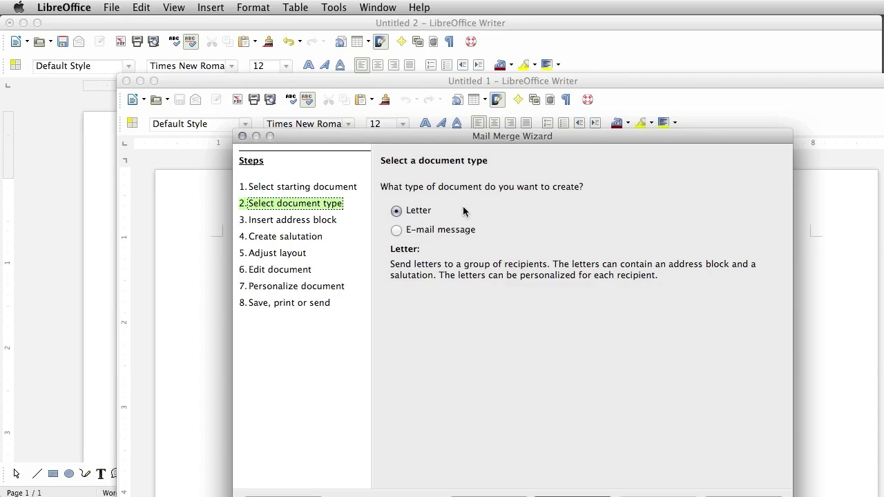
# Set the mail merge document type to Letter and proceed to the address block settings
pyautogui.click(443, 232)
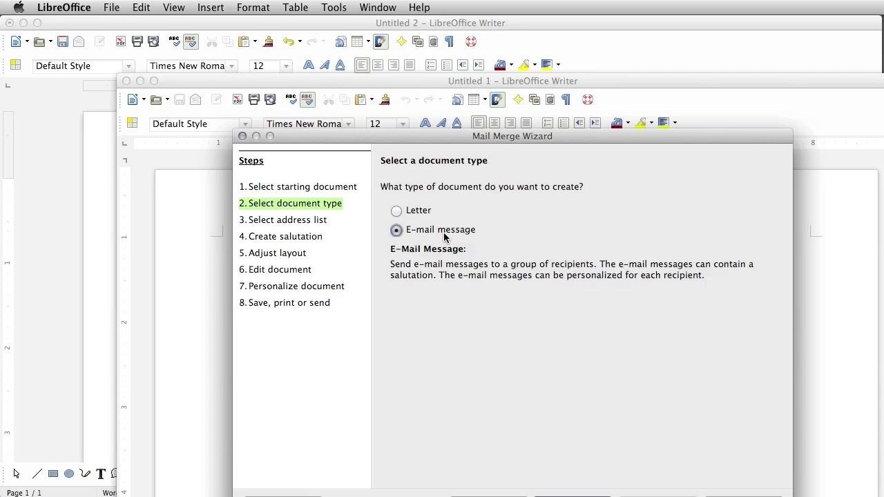
pyautogui.click(415, 210)
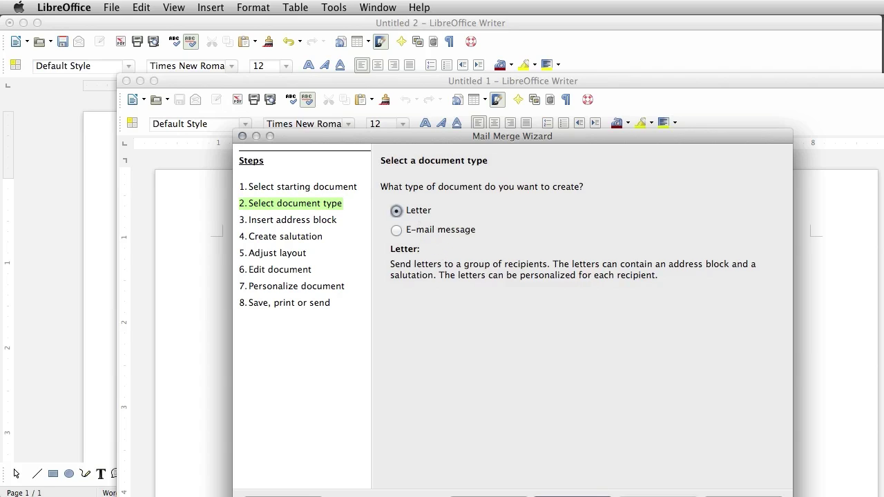
pyautogui.click(292, 219)
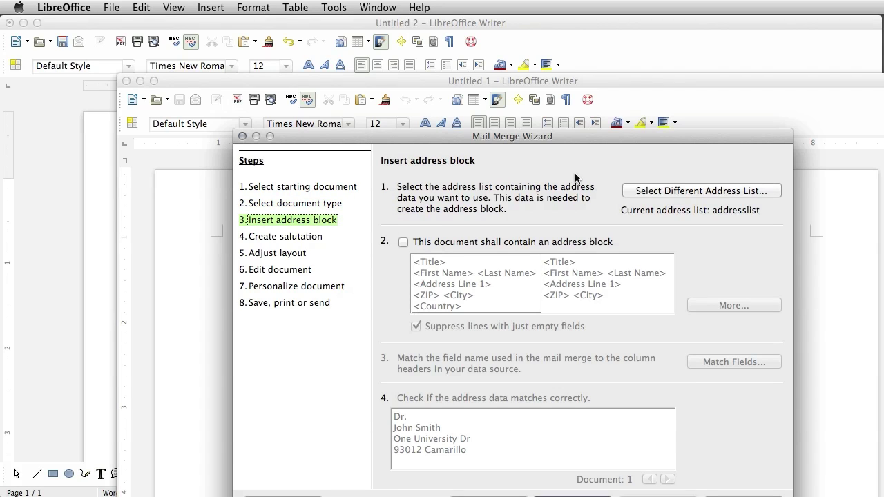
# Include an address block in the document and start defining a new custom address block
pyautogui.click(406, 243)
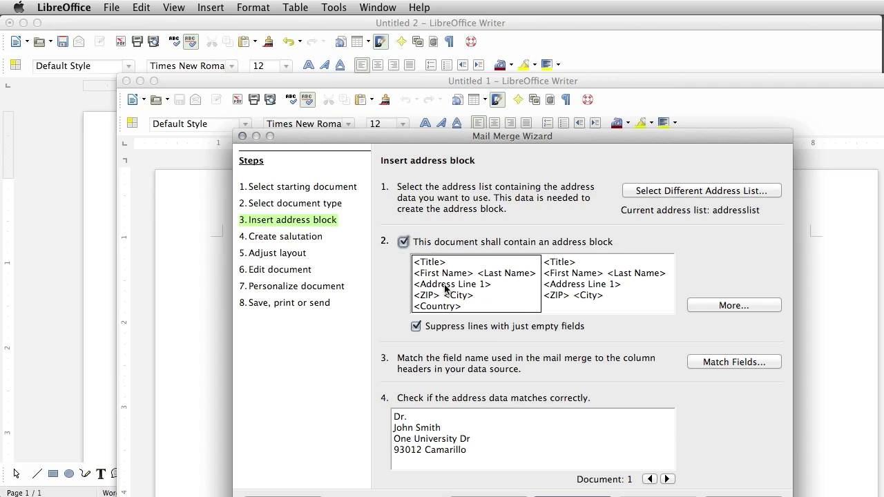
pyautogui.click(712, 305)
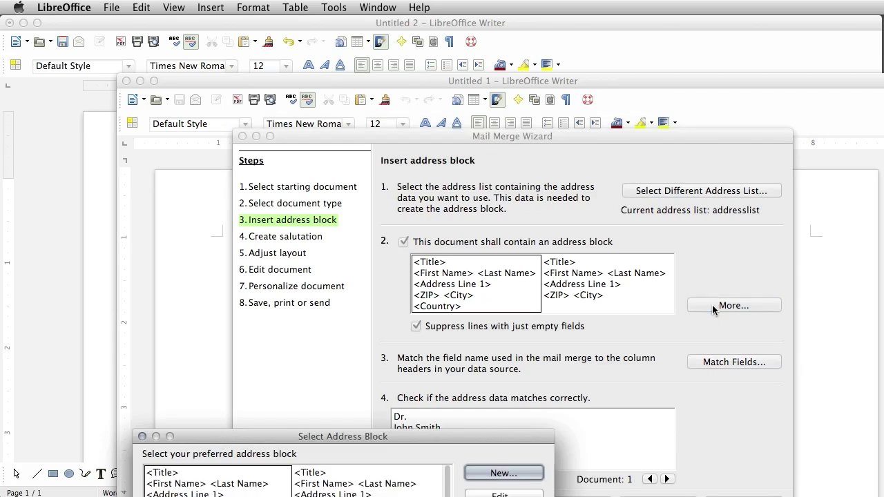
pyautogui.moveTo(408, 437); pyautogui.dragTo(515, 134)
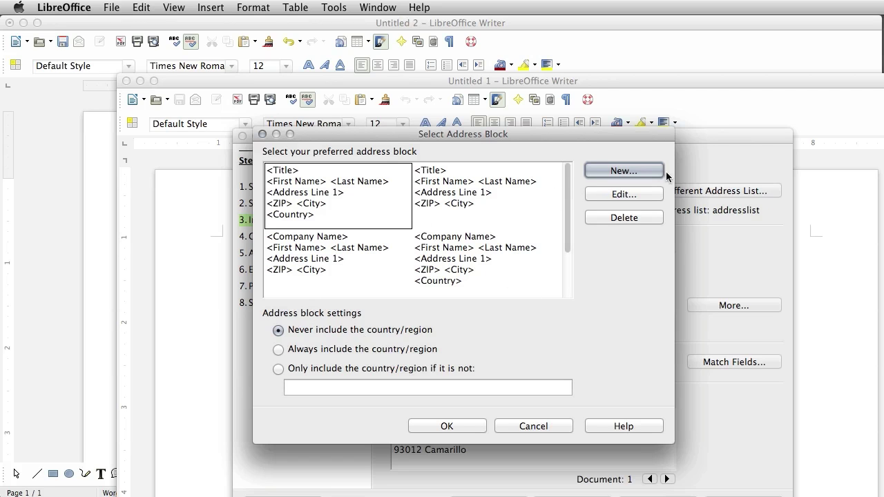
pyautogui.click(623, 171)
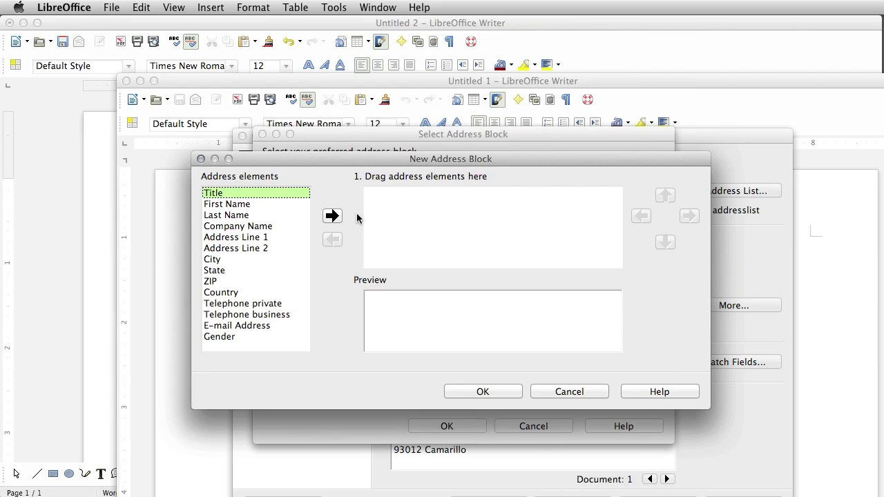
# Add the Title, First Name and Last Name elements to the first line of the new address block
pyautogui.click(332, 215)
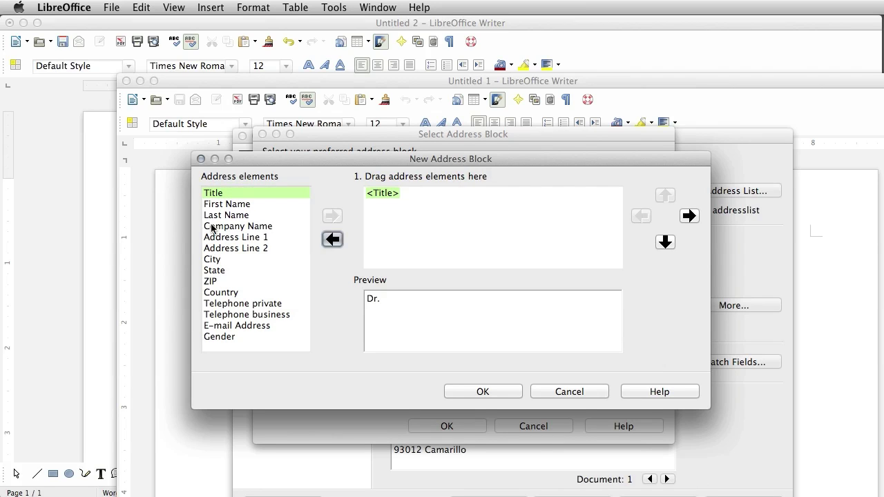
pyautogui.click(219, 206)
pyautogui.click(332, 216)
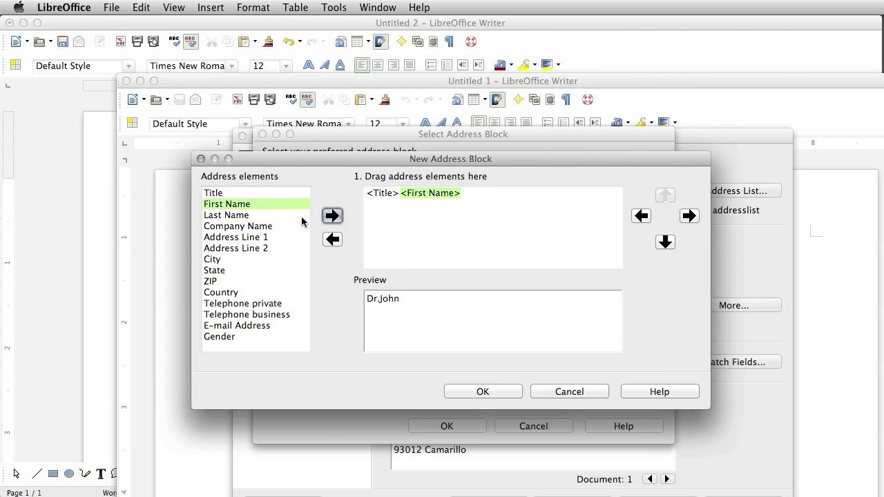
pyautogui.click(242, 217)
pyautogui.click(332, 216)
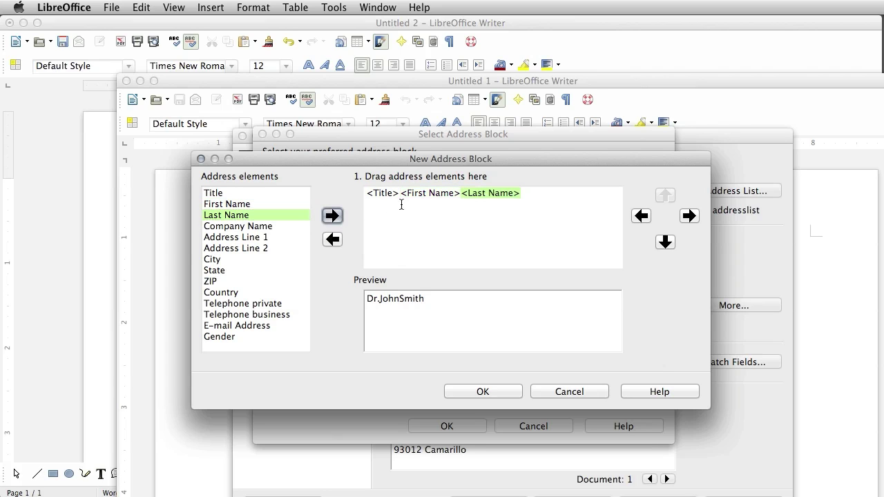
# Move the First Name element behind Last Name and back to its original place
pyautogui.click(402, 194)
pyautogui.press('Left')
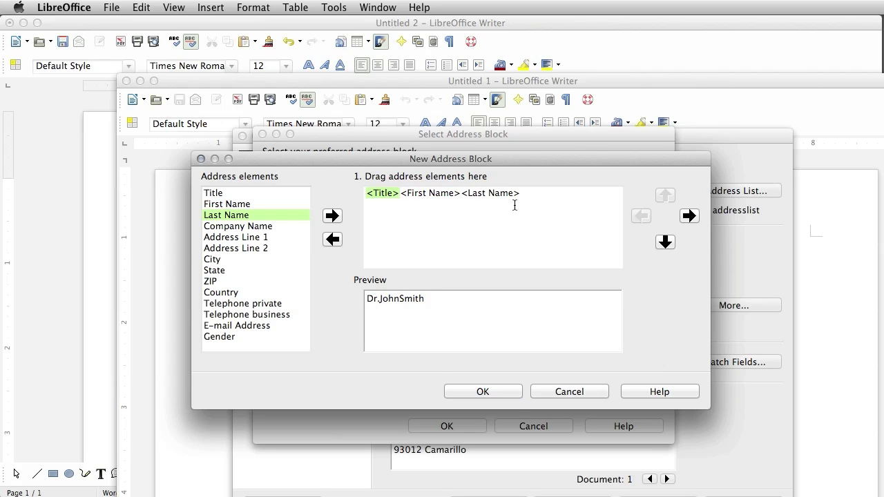
pyautogui.click(446, 192)
pyautogui.click(688, 216)
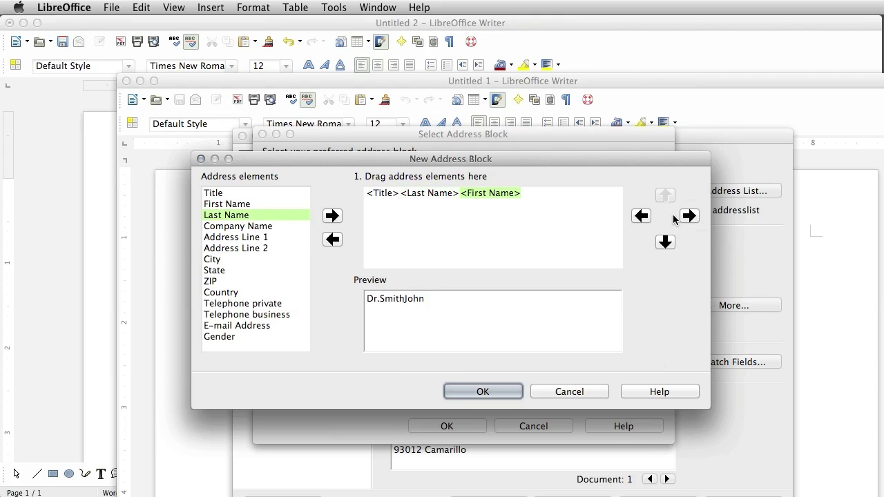
pyautogui.click(640, 215)
# Add Address Line 1 on the second line of the address block, and City and State on the third
pyautogui.click(544, 206)
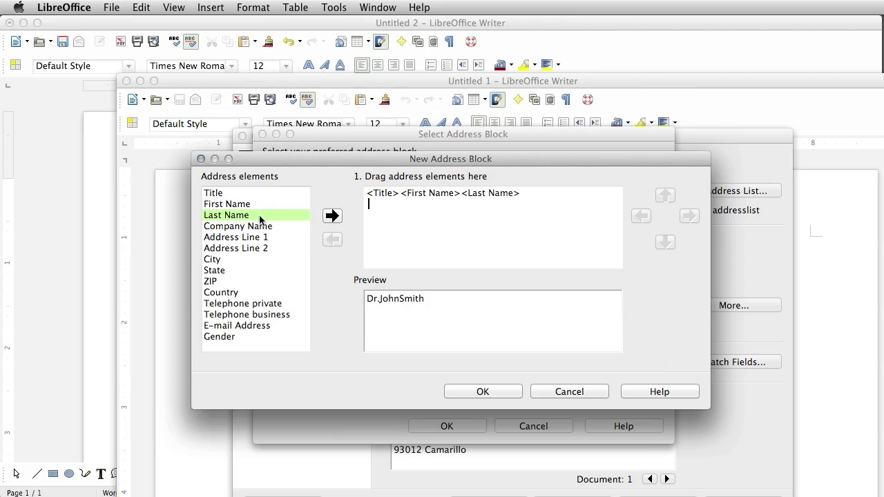
pyautogui.click(292, 236)
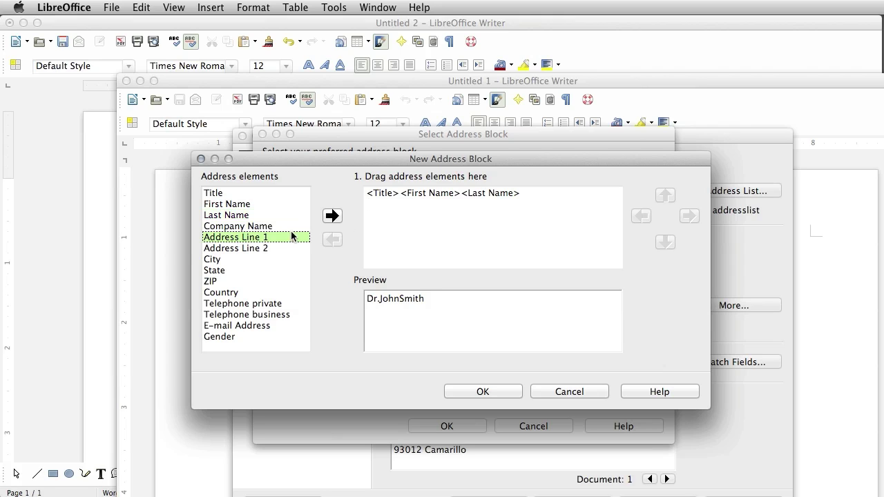
pyautogui.click(333, 216)
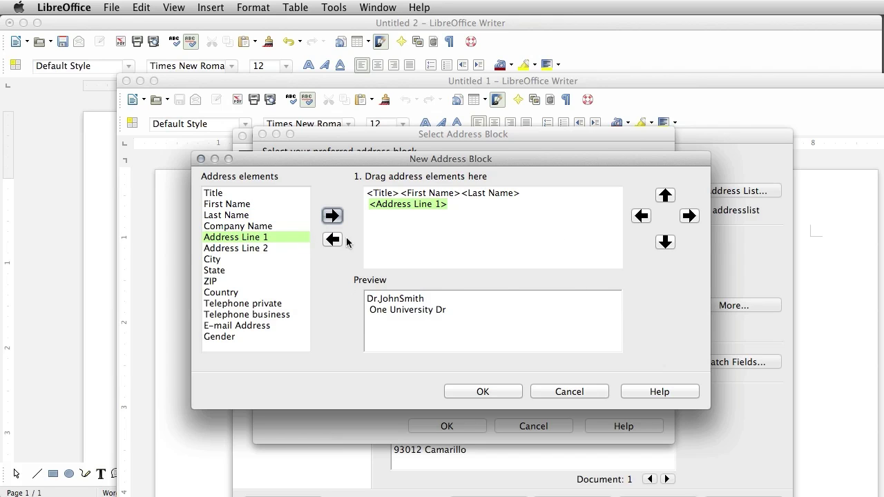
pyautogui.click(543, 217)
pyautogui.click(213, 259)
pyautogui.doubleClick(214, 259)
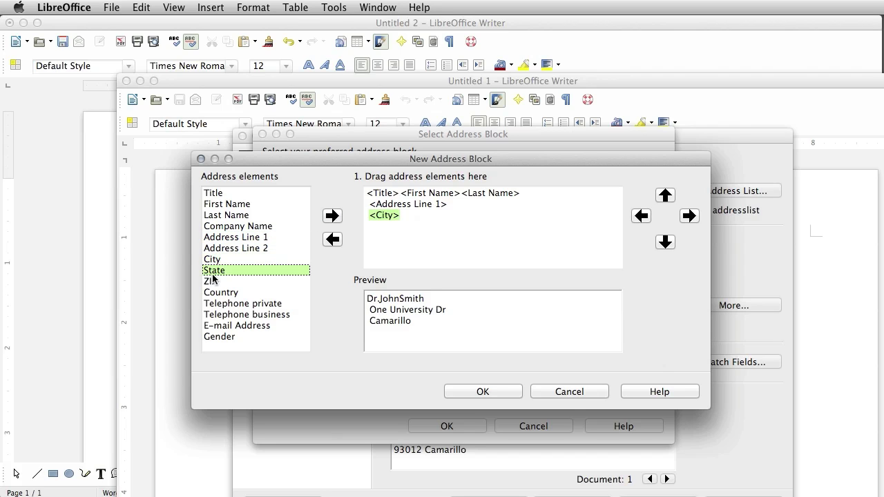
pyautogui.click(333, 215)
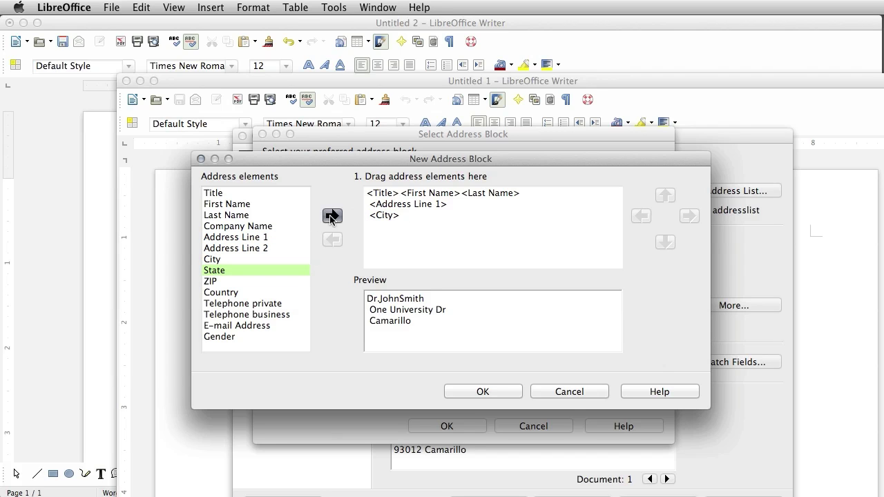
# Add ZIP after State in the address block and apply the new block, proceeding to the salutation settings
pyautogui.click(399, 193)
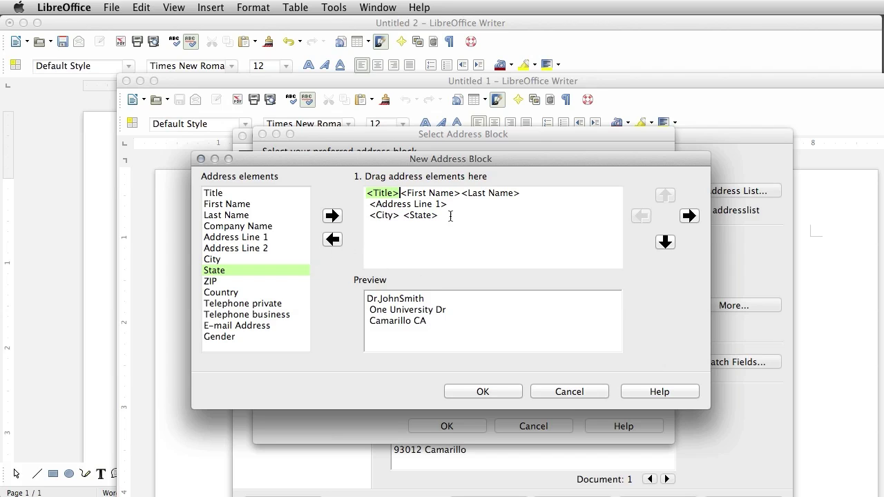
pyautogui.click(461, 193)
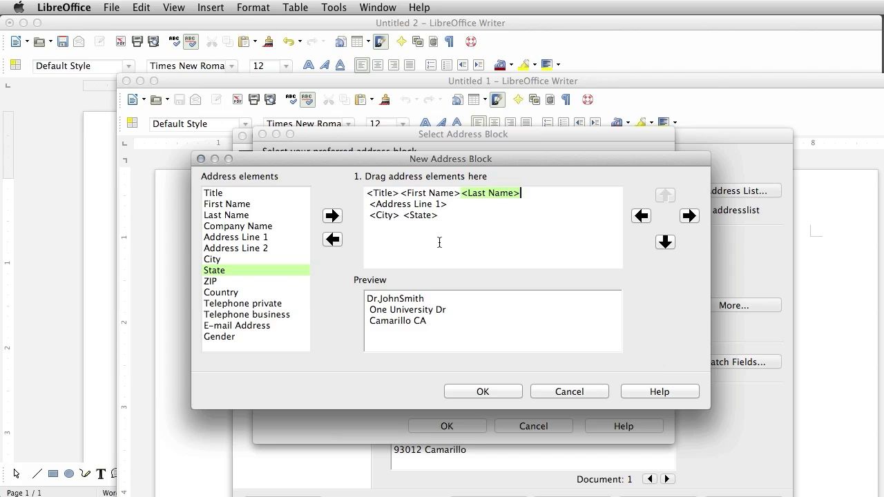
pyautogui.click(210, 281)
pyautogui.click(332, 216)
pyautogui.click(483, 390)
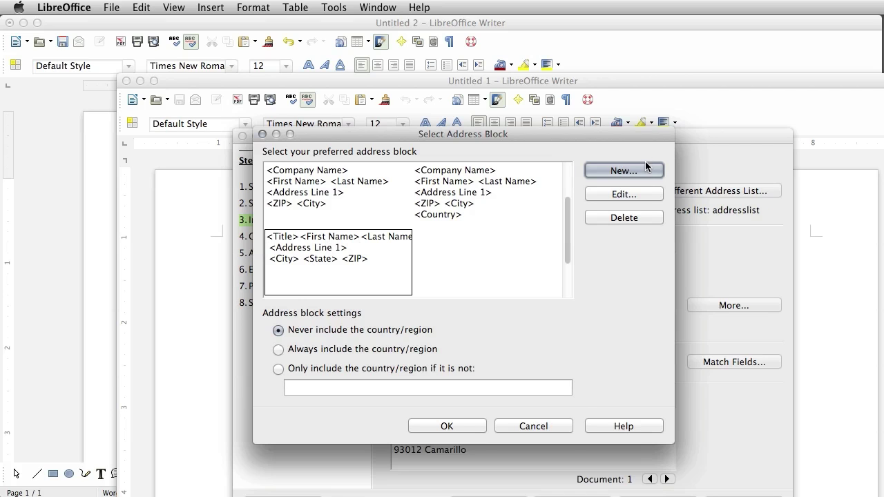
pyautogui.click(447, 427)
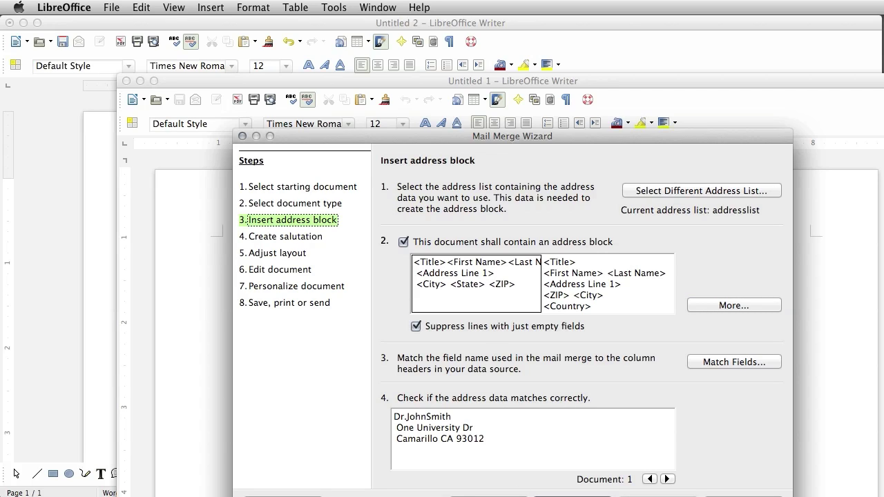
pyautogui.press('Down')
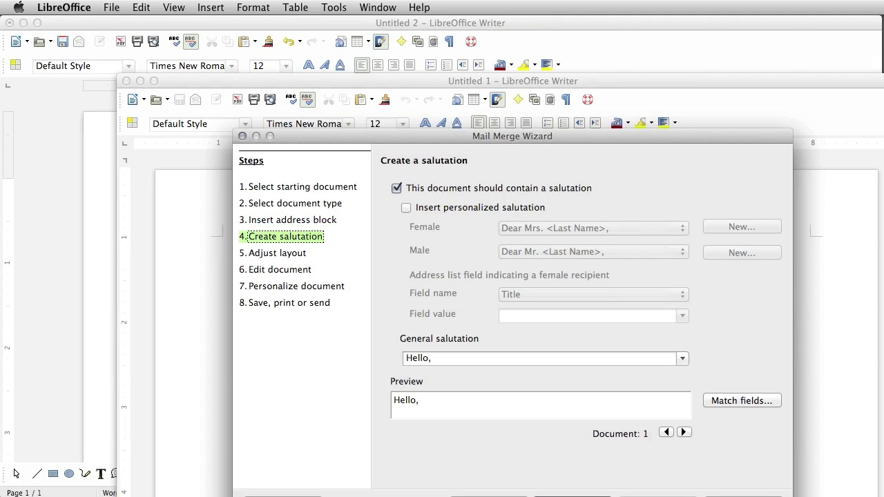
# Try the personalized salutation with its female greeting choices and switch it back off
pyautogui.click(446, 208)
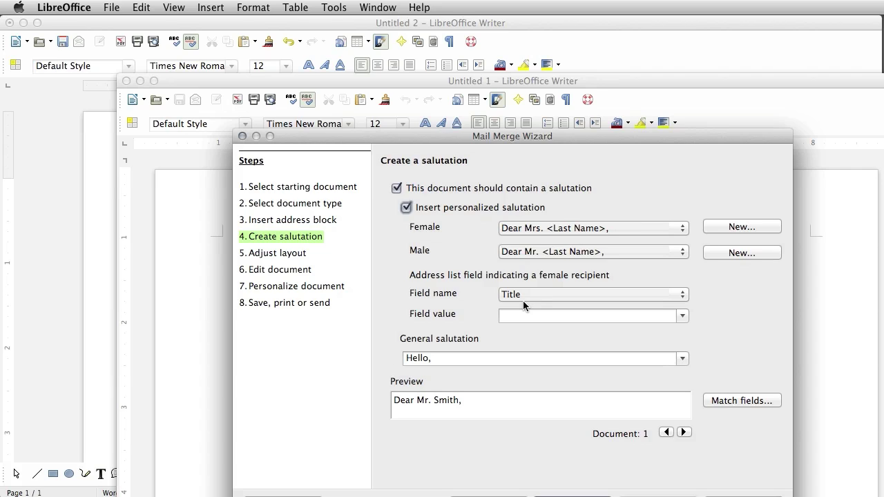
pyautogui.click(566, 229)
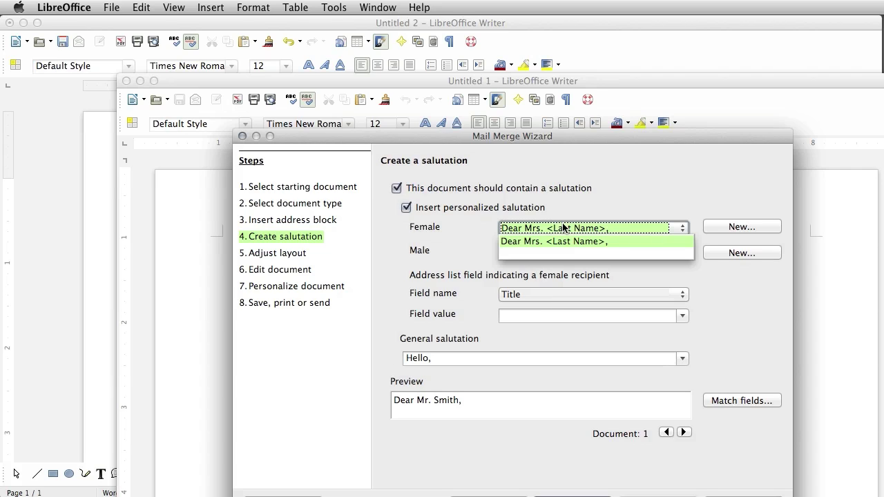
pyautogui.click(423, 241)
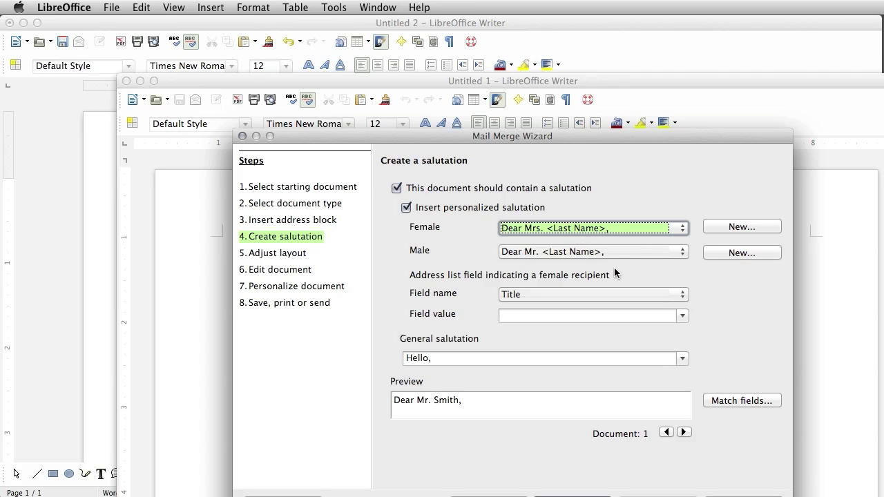
pyautogui.click(406, 207)
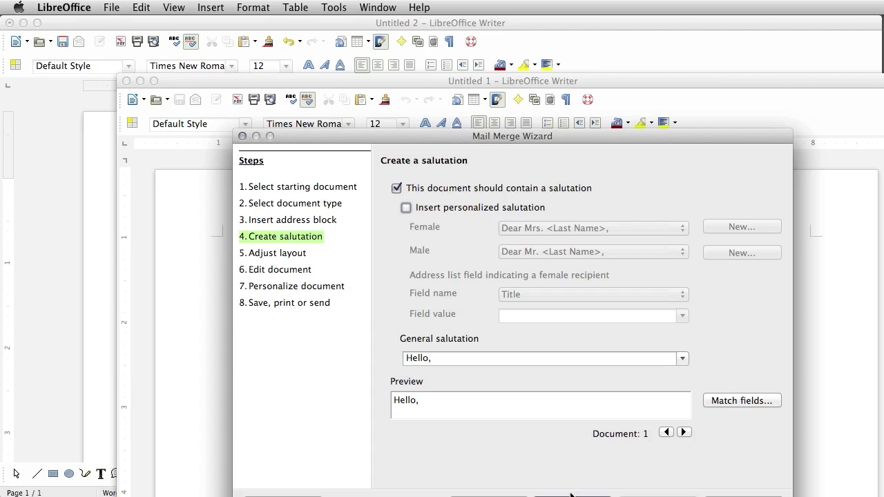
# Accept the general salutation and default layout, and advance through editing and personalizing to the save, print or send stage
pyautogui.click(558, 439)
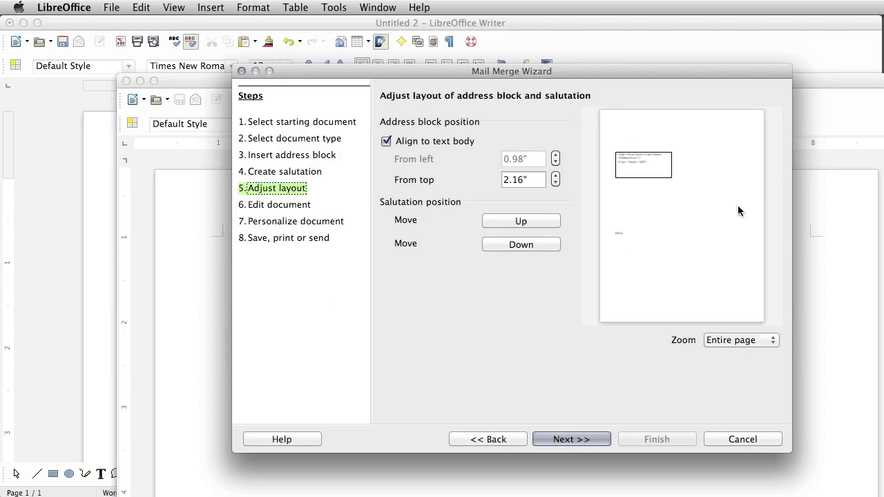
pyautogui.click(549, 440)
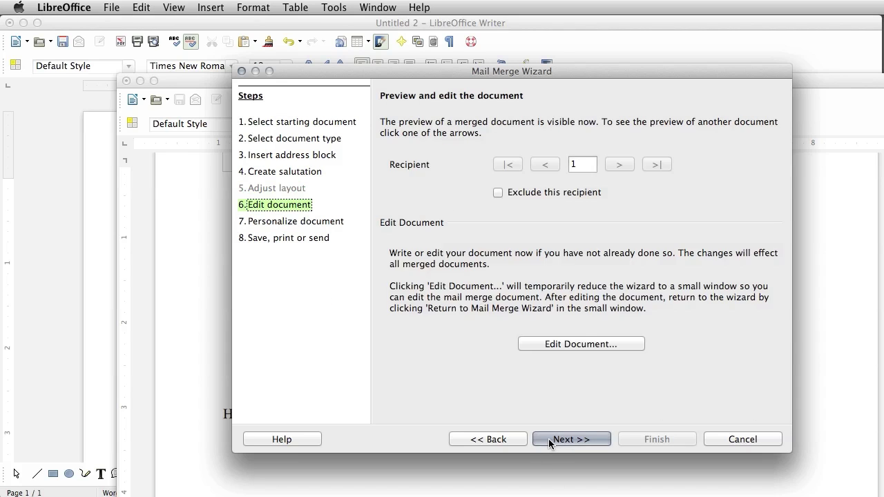
pyautogui.click(548, 439)
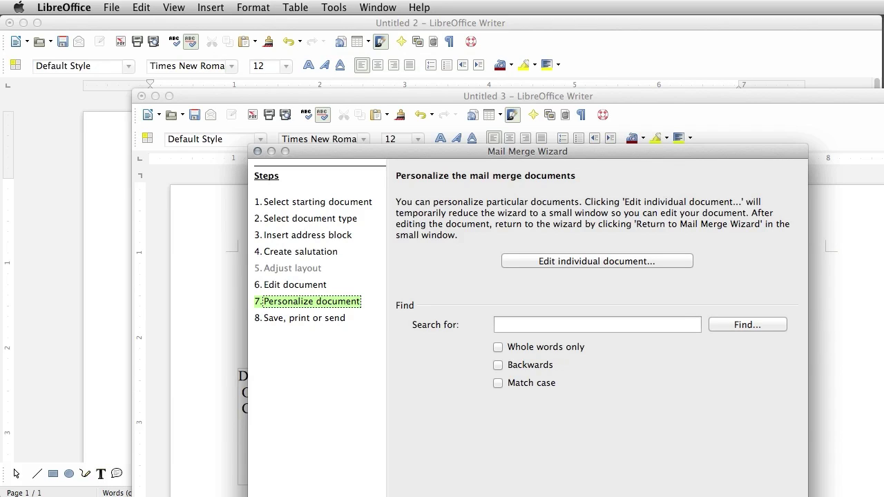
pyautogui.click(598, 494)
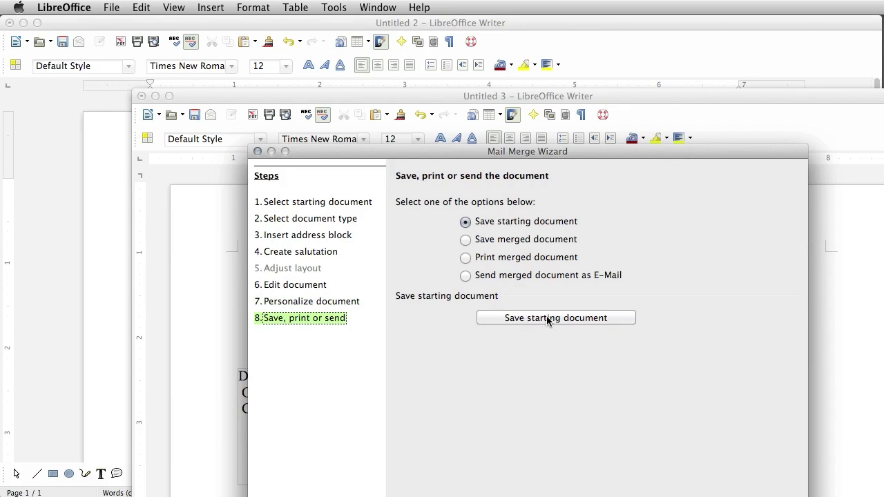
# Choose Save merged document as the mail merge output and return to the letter document
pyautogui.click(465, 239)
pyautogui.moveTo(565, 151); pyautogui.dragTo(563, 76)
pyautogui.click(523, 301)
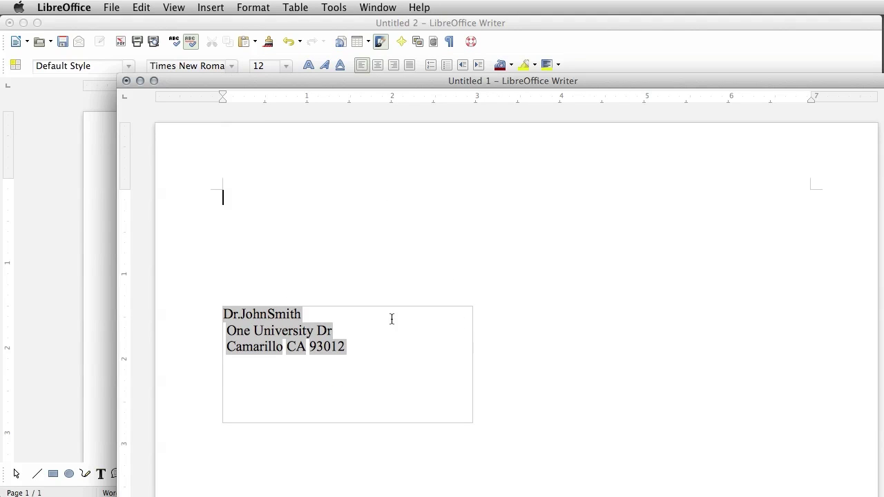
# Check the merged address fields in the letter and close the document without saving it
pyautogui.click(277, 331)
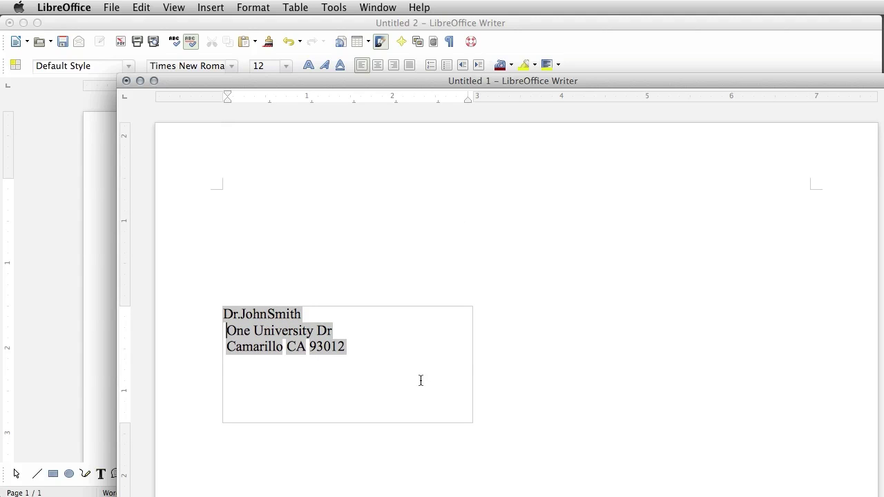
pyautogui.click(402, 355)
pyautogui.click(268, 315)
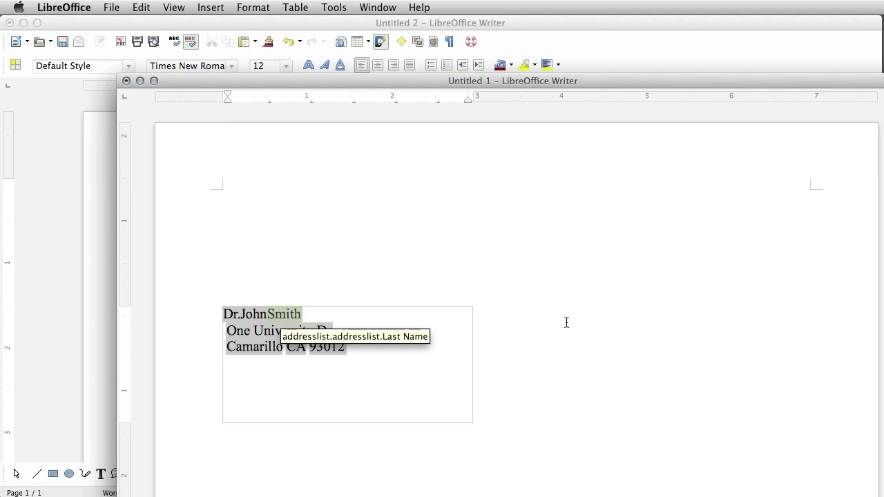
pyautogui.click(710, 419)
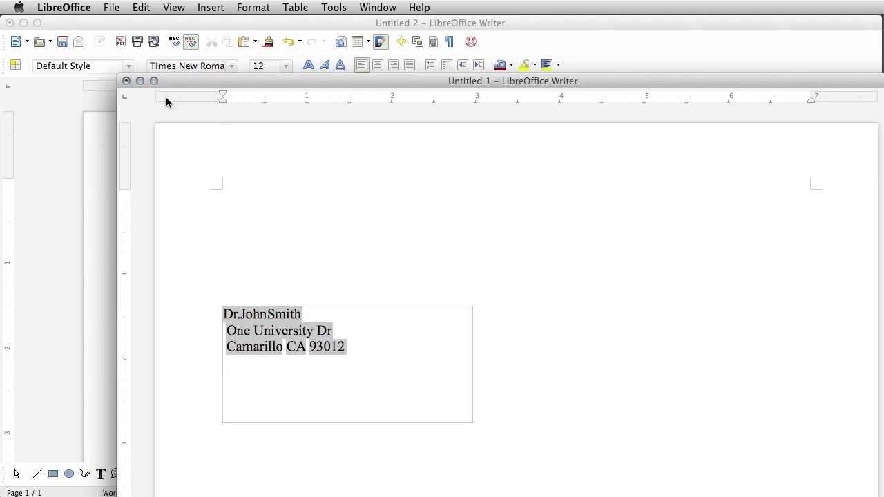
pyautogui.click(126, 81)
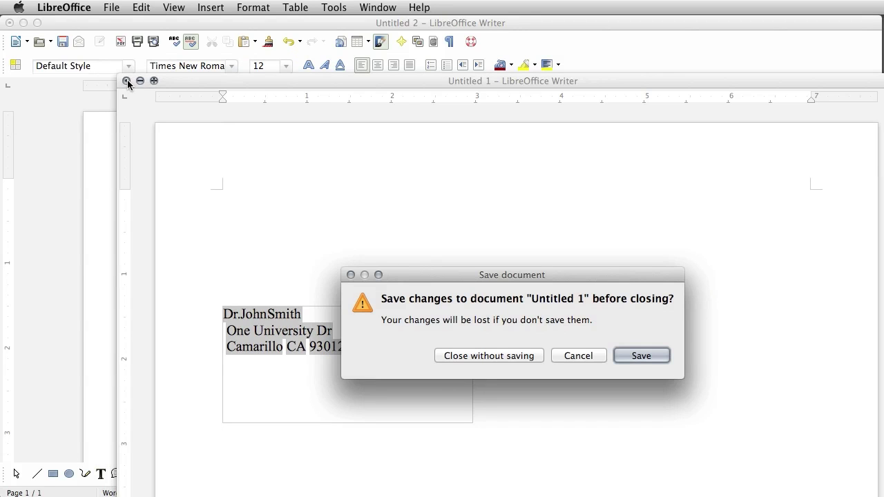
pyautogui.click(513, 356)
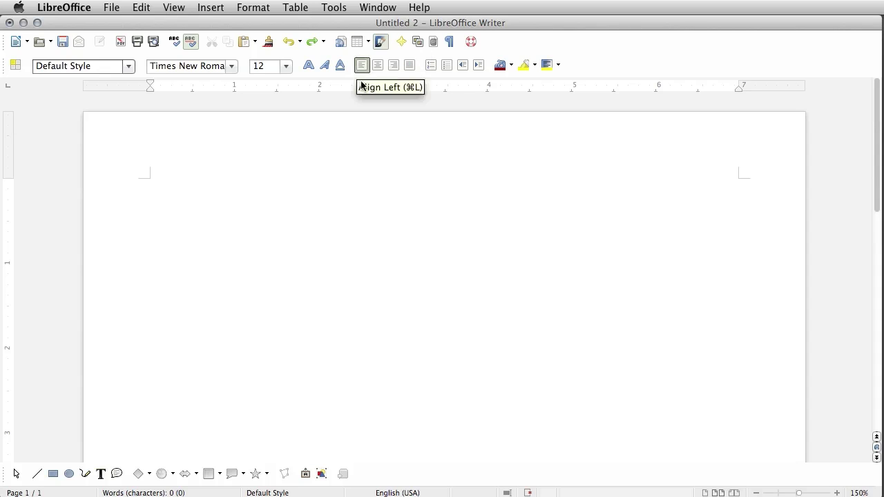
pyautogui.click(372, 43)
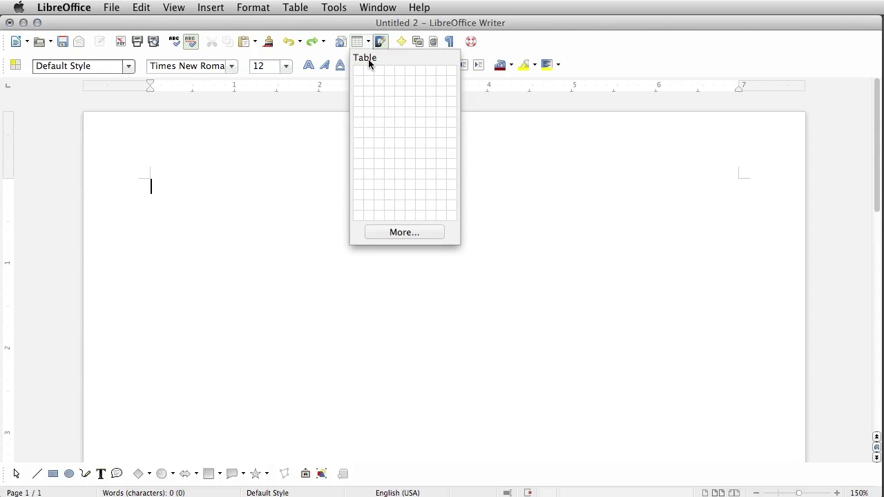
pyautogui.click(367, 69)
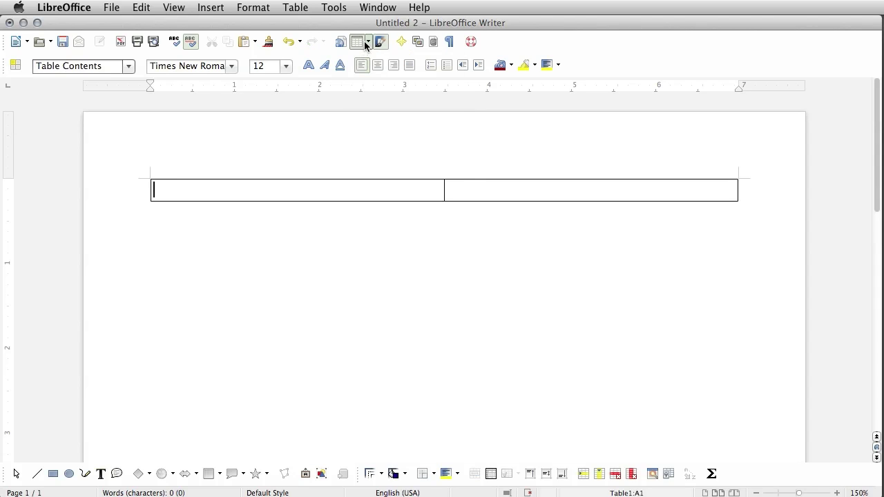
pyautogui.click(363, 40)
pyautogui.click(389, 112)
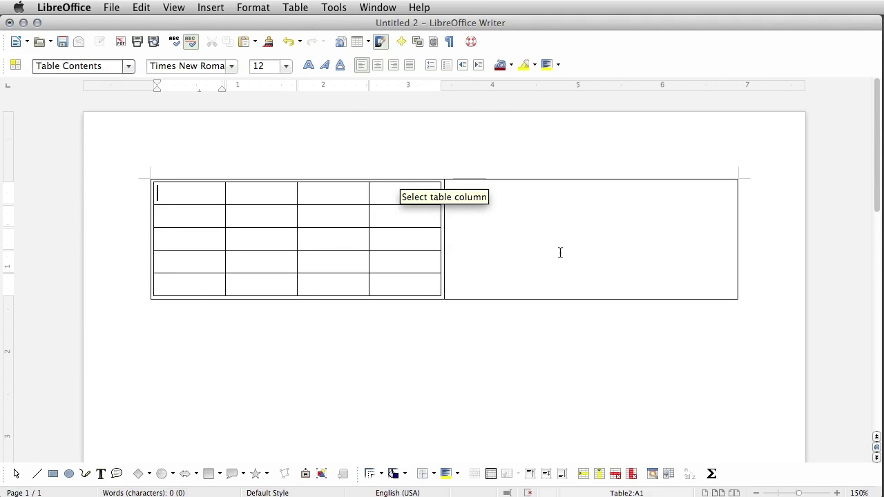
pyautogui.press('super+z')
pyautogui.press('super+z')
# Insert a table with five columns and five rows, and view the Insert Table options without adding a second table
pyautogui.click(364, 42)
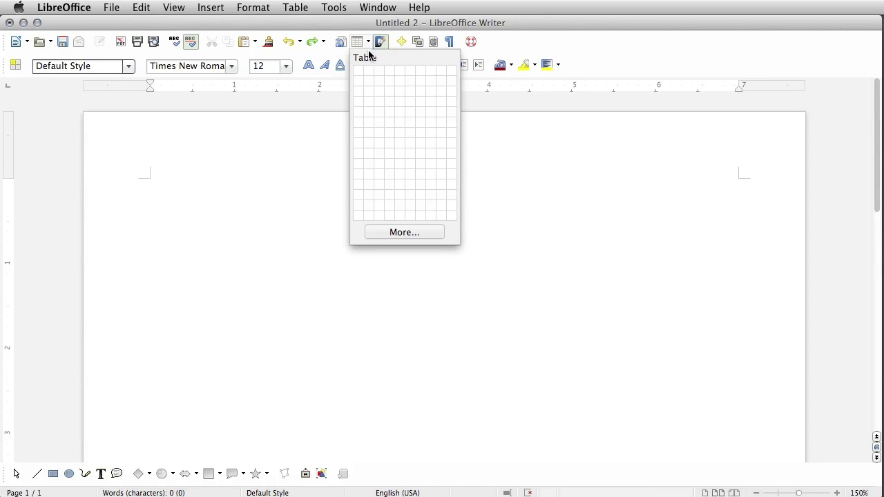
pyautogui.click(401, 111)
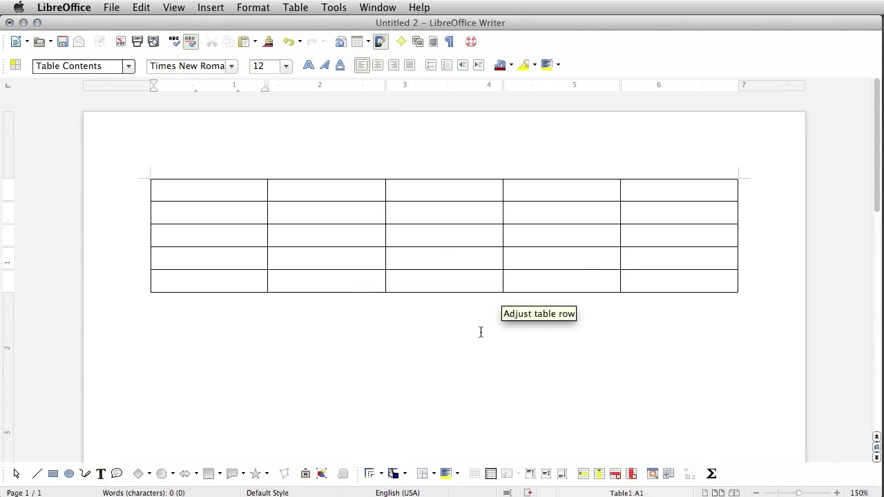
pyautogui.click(357, 41)
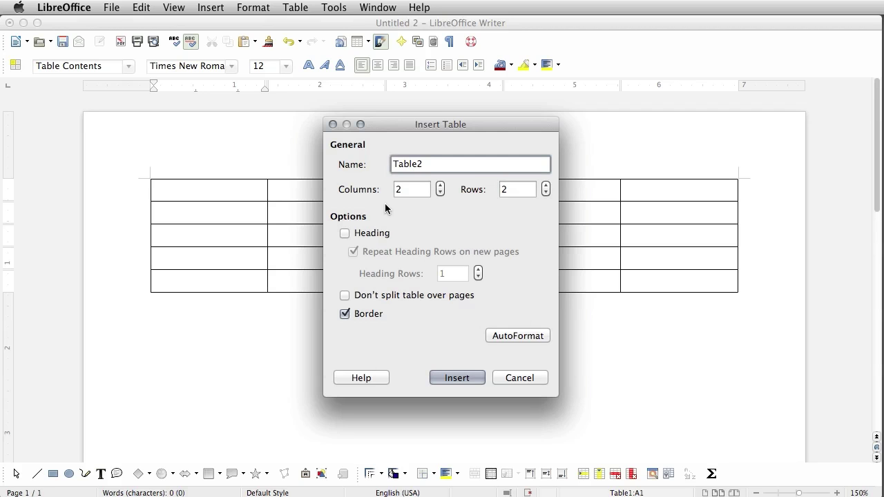
pyautogui.click(519, 378)
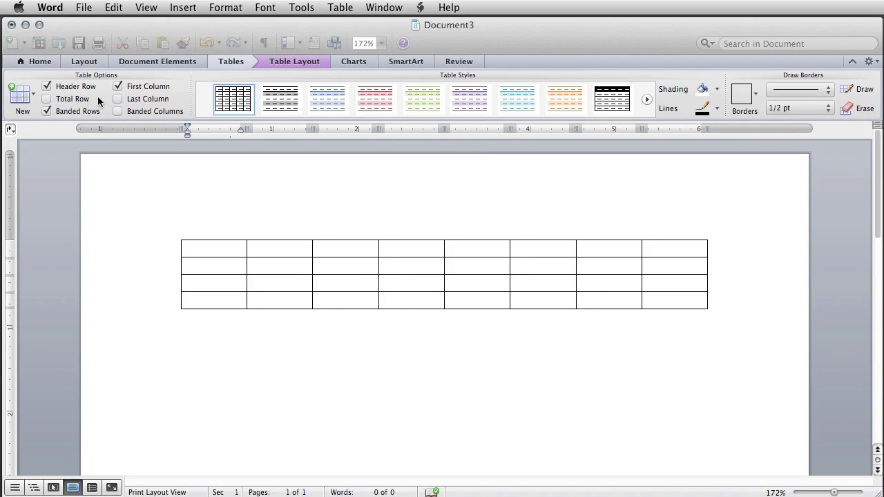
# Switch to Word and view its table size grid and Insert Table settings without inserting a table
pyautogui.click(151, 151)
pyautogui.click(34, 91)
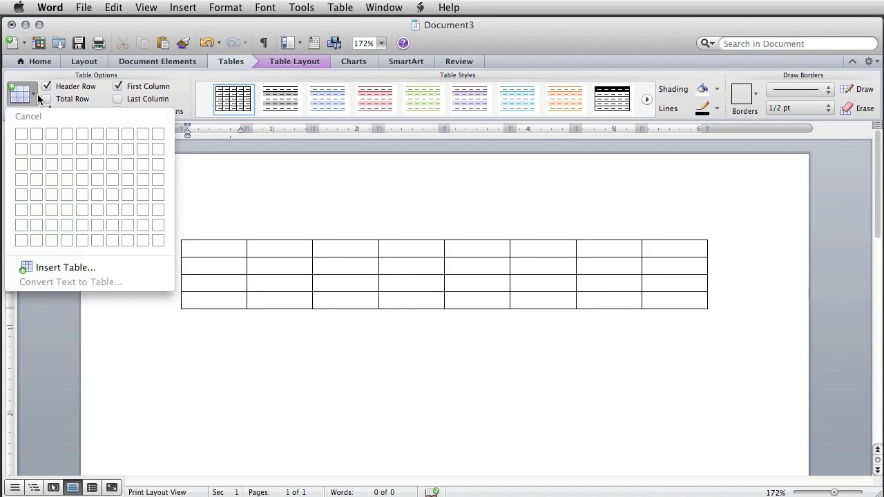
pyautogui.click(45, 266)
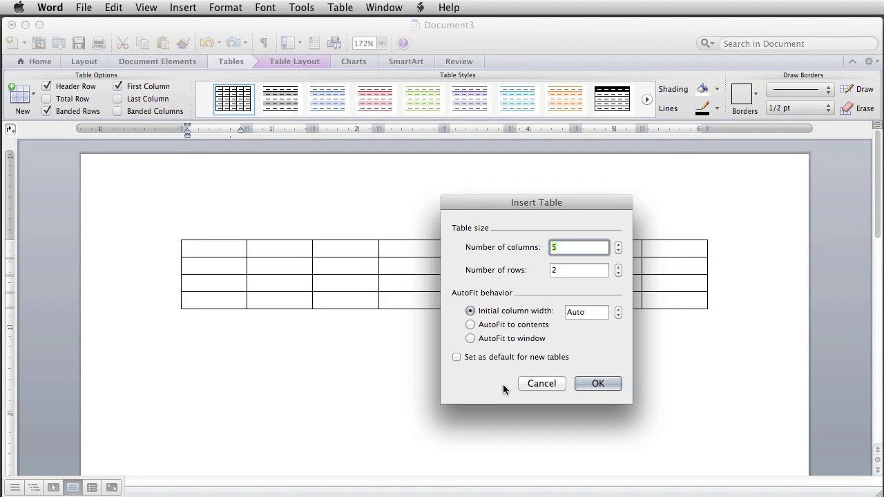
pyautogui.click(538, 385)
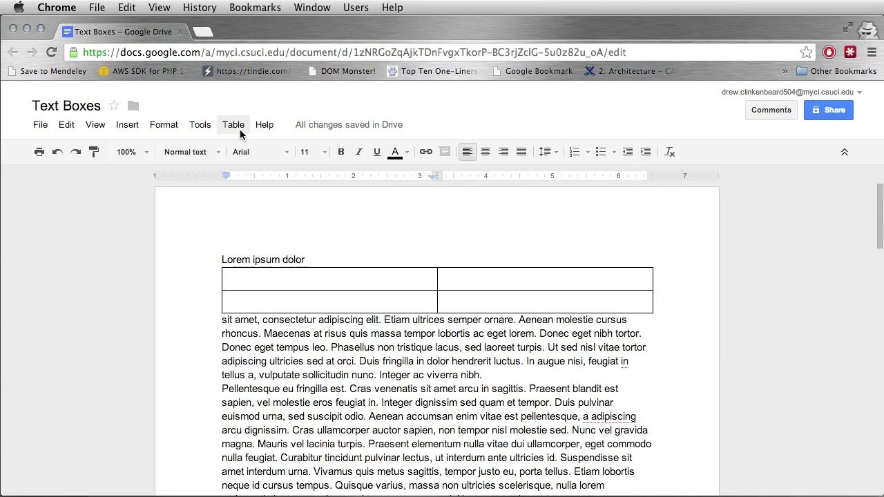
pyautogui.click(164, 124)
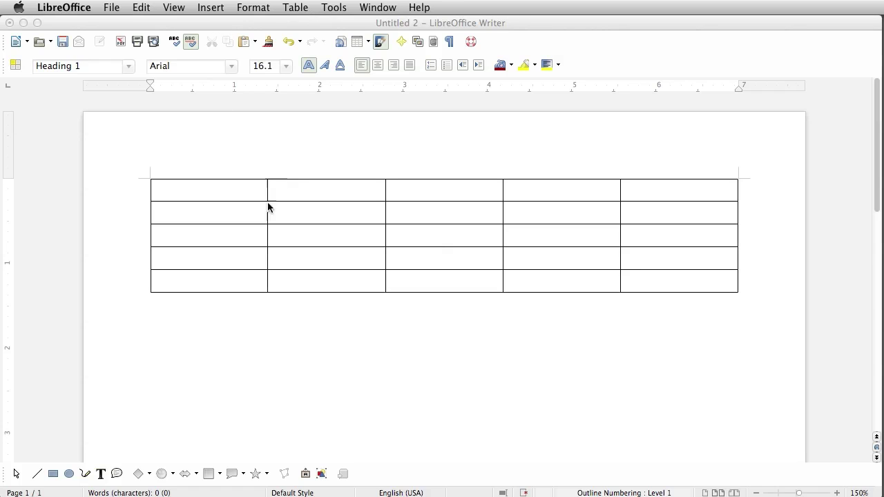
pyautogui.click(160, 347)
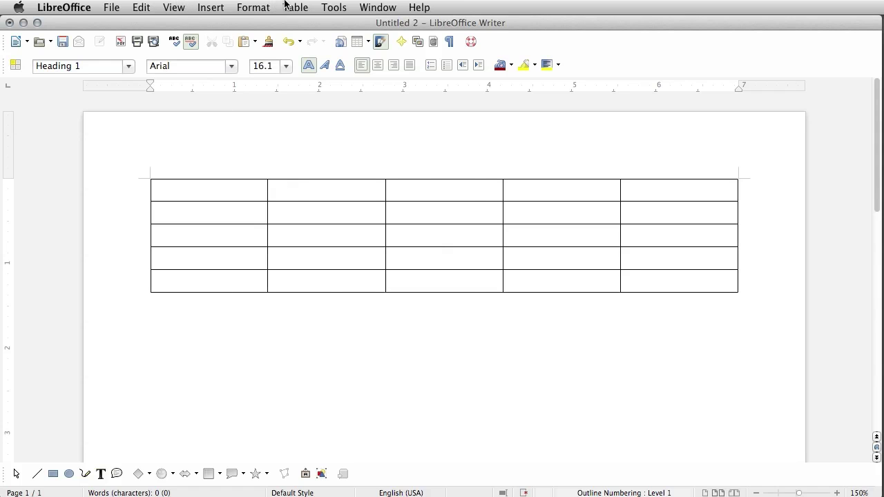
pyautogui.click(326, 5)
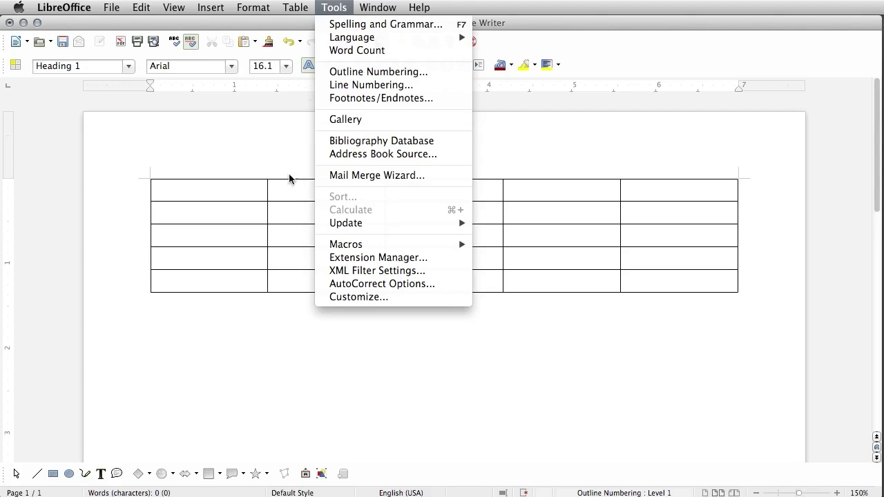
pyautogui.click(250, 383)
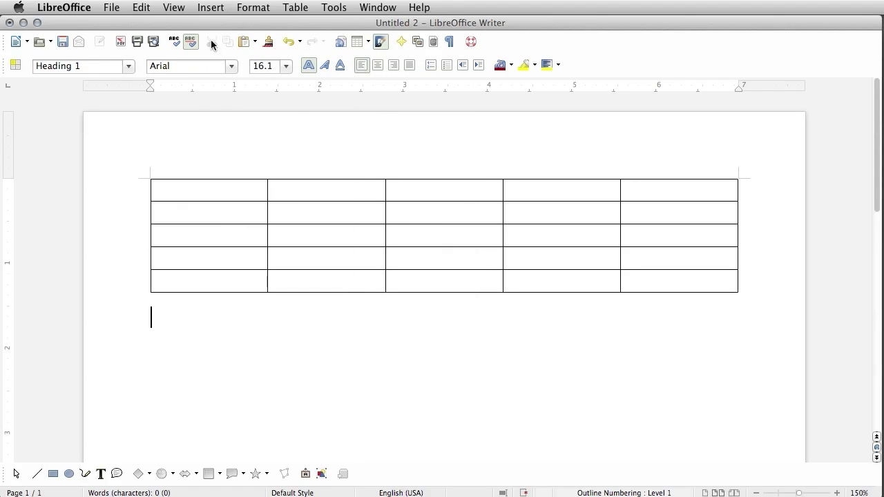
# Open the Indexes and Tables insertion settings and view the available index types and document scope choices
pyautogui.click(200, 9)
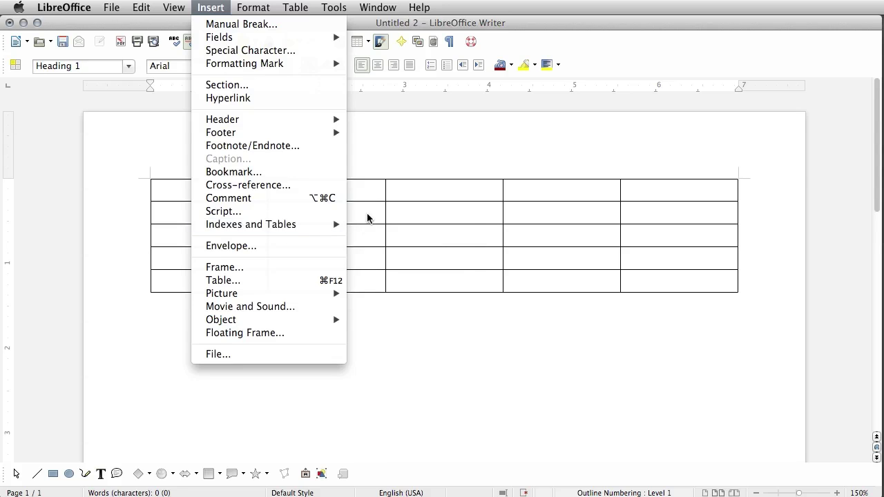
pyautogui.click(392, 236)
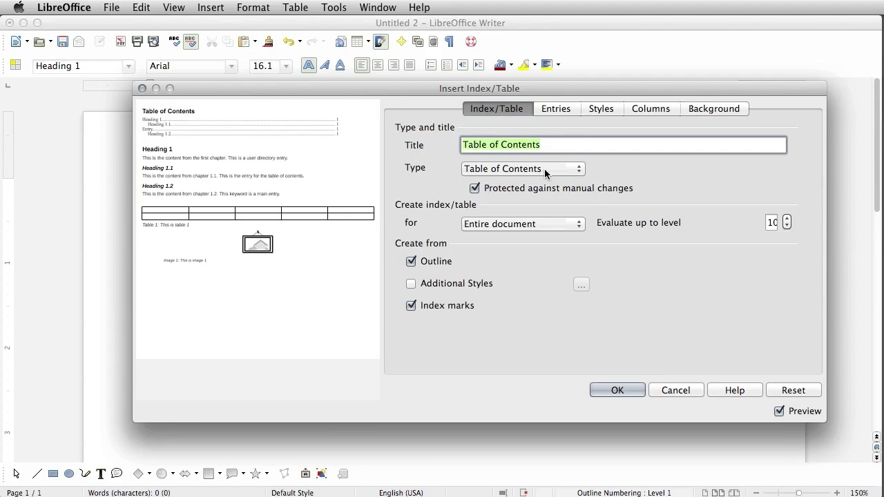
pyautogui.click(544, 168)
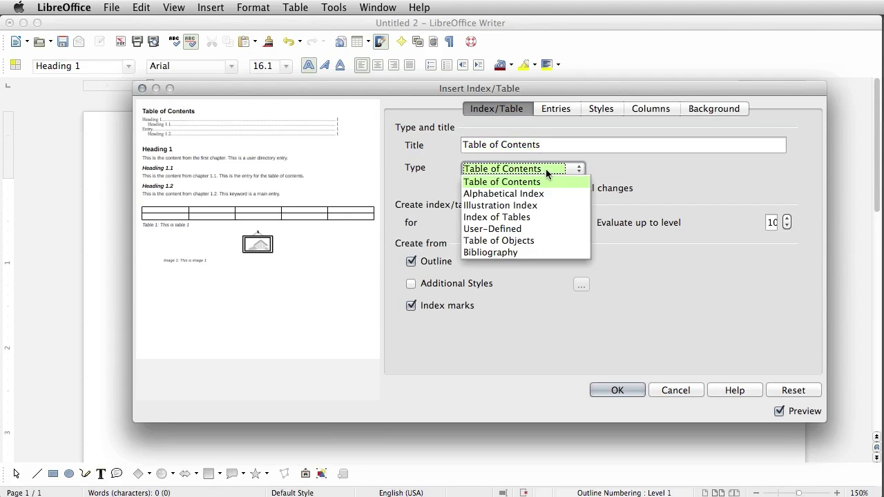
pyautogui.click(698, 271)
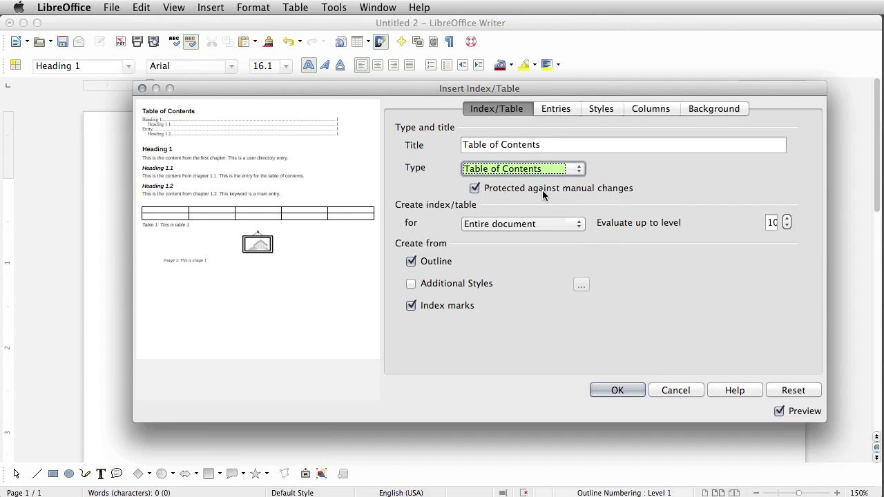
pyautogui.click(537, 223)
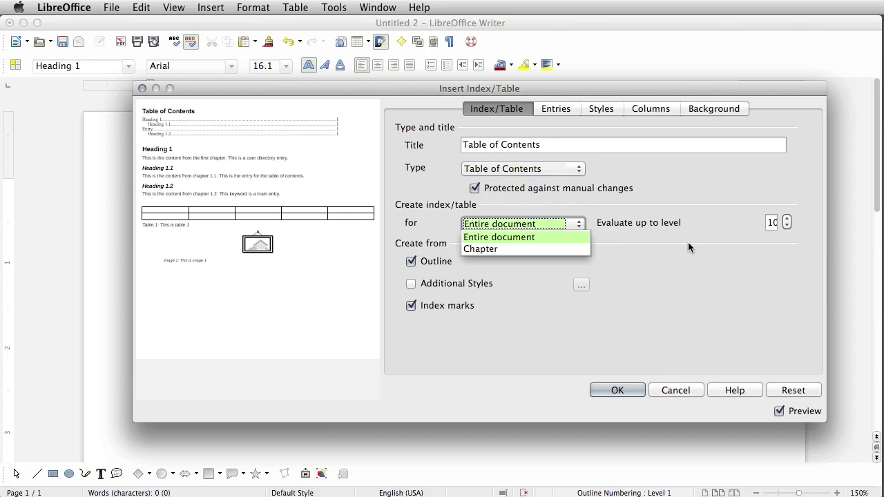
# Try Number without separator as the number format for level 1 entries of the table of contents
pyautogui.click(556, 109)
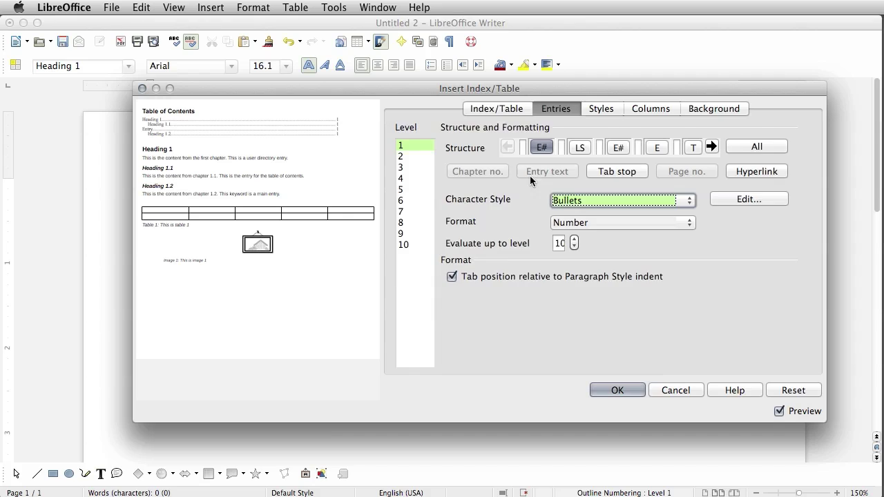
pyautogui.click(625, 221)
pyautogui.click(587, 246)
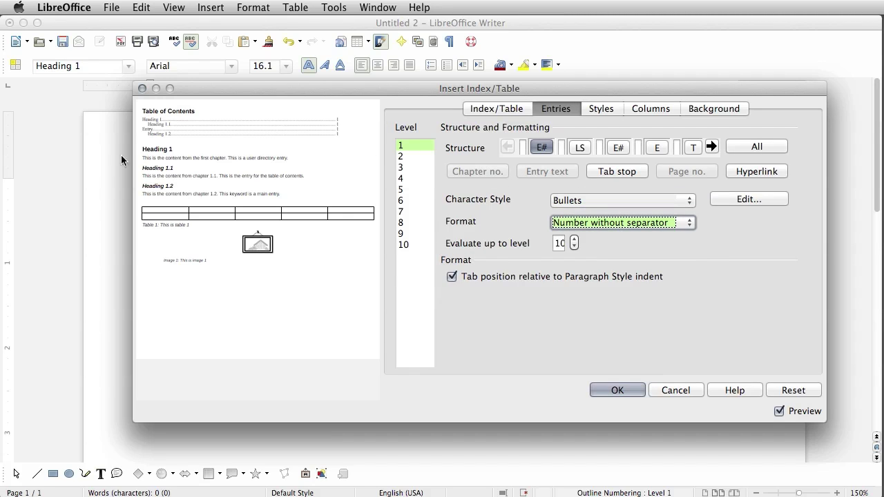
# Examine the paragraph style assignments using Level 1 and Contents 2, and leave the index settings
pyautogui.click(601, 109)
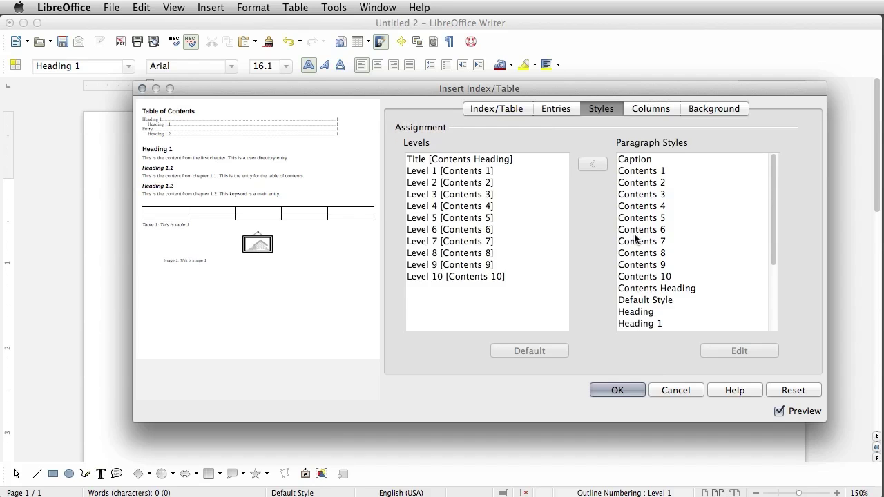
pyautogui.click(468, 171)
pyautogui.click(642, 219)
pyautogui.click(642, 183)
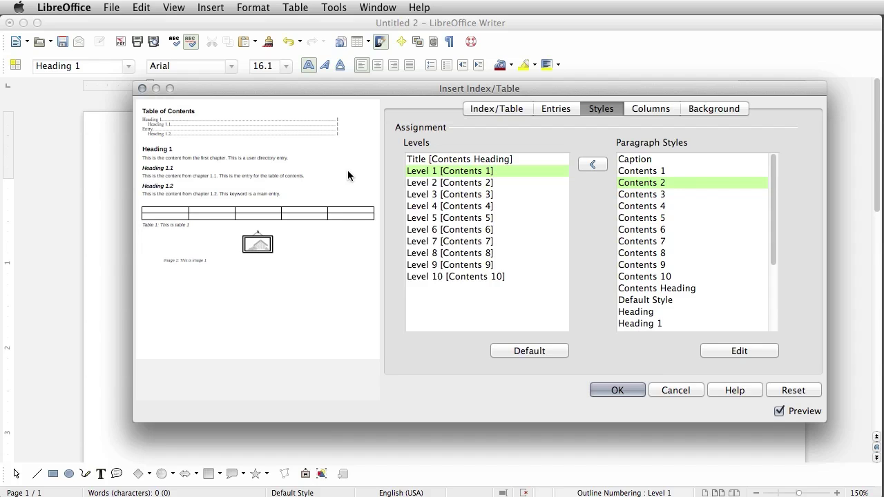
pyautogui.click(617, 390)
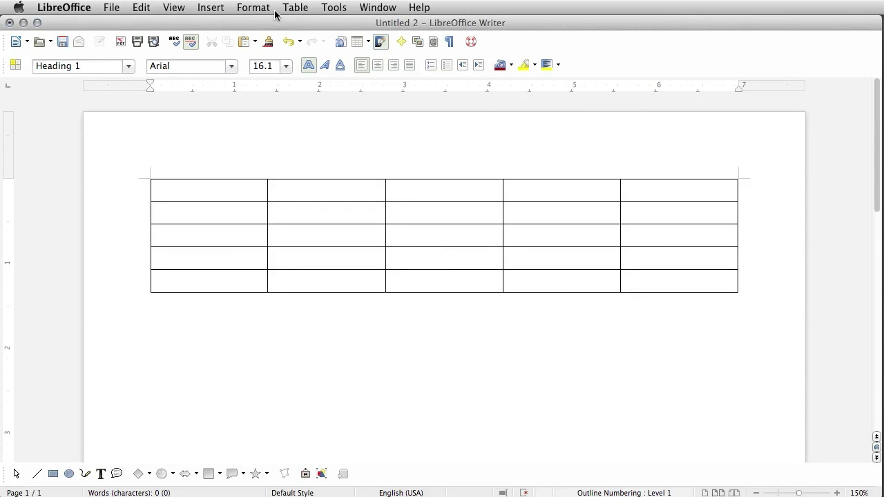
# Open the Bullets and Numbering settings and view the available bullet, numbering type, outline and graphic list styles
pyautogui.click(253, 7)
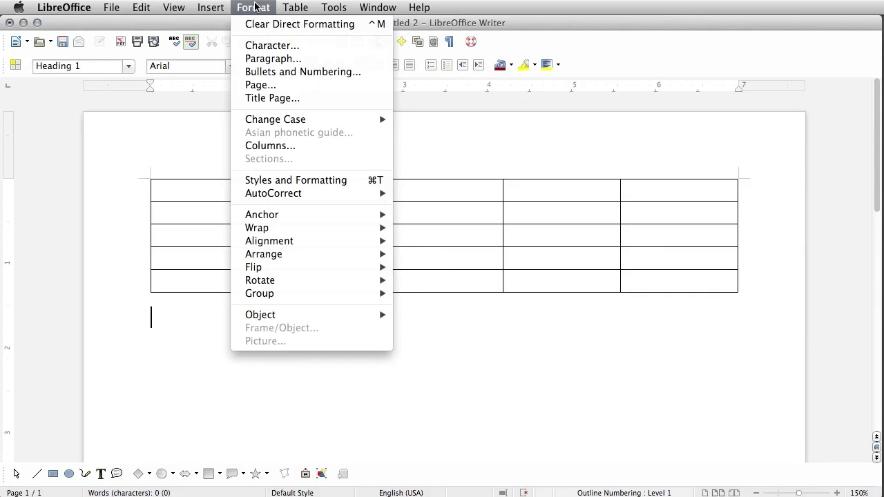
pyautogui.click(290, 73)
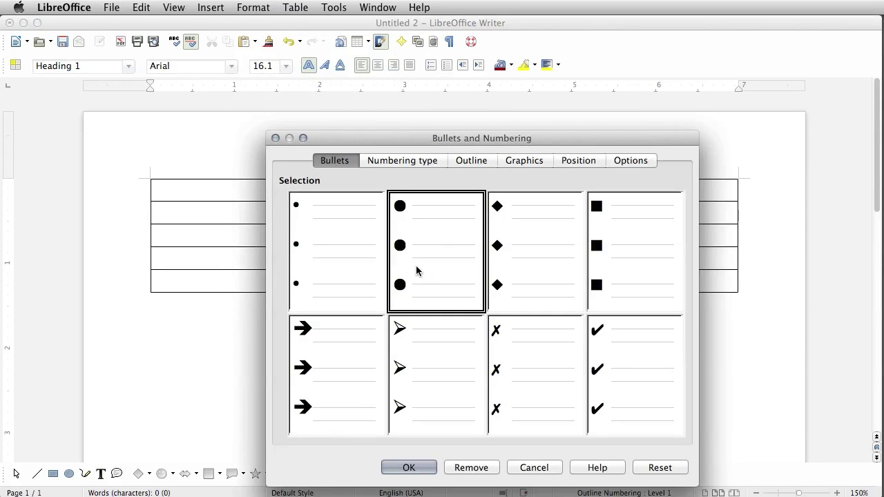
pyautogui.click(504, 286)
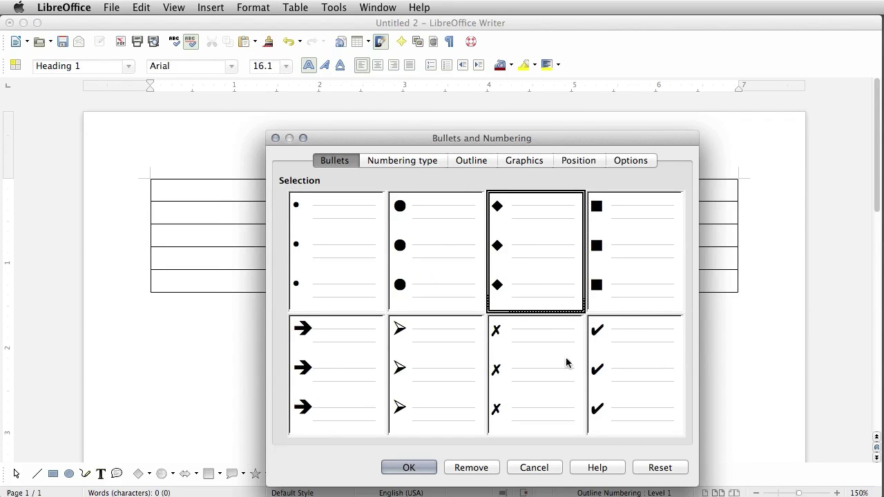
pyautogui.click(398, 160)
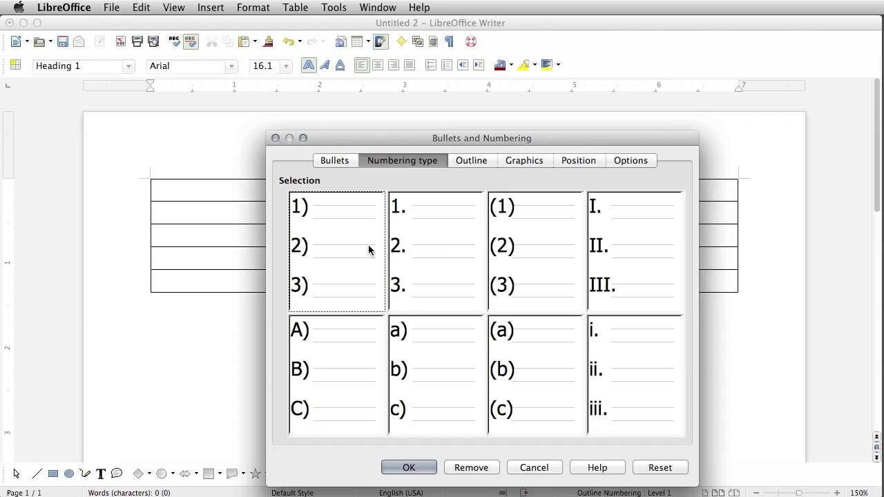
pyautogui.click(524, 162)
pyautogui.click(482, 160)
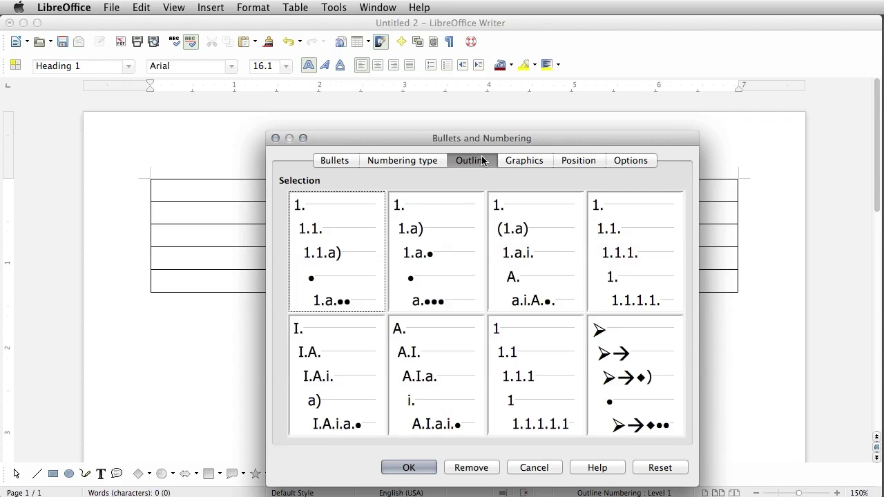
pyautogui.click(530, 160)
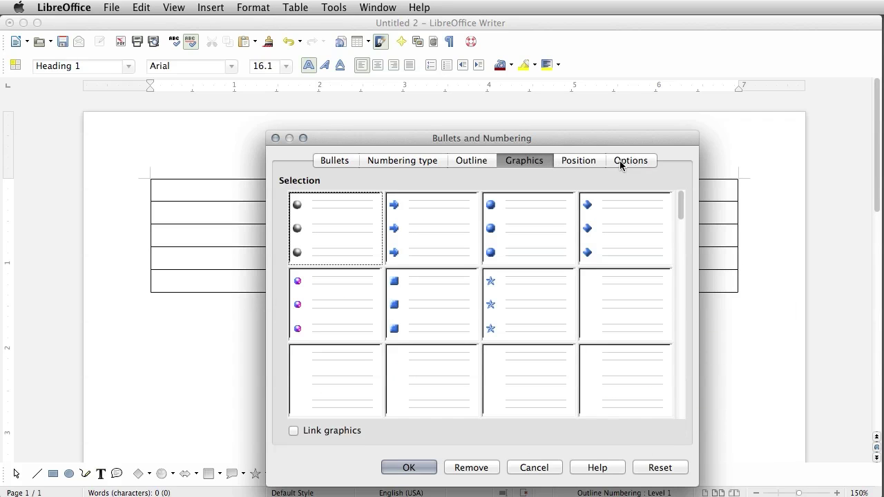
# Examine the numbering position and spacing settings for levels 2, 5 and 1
pyautogui.click(584, 160)
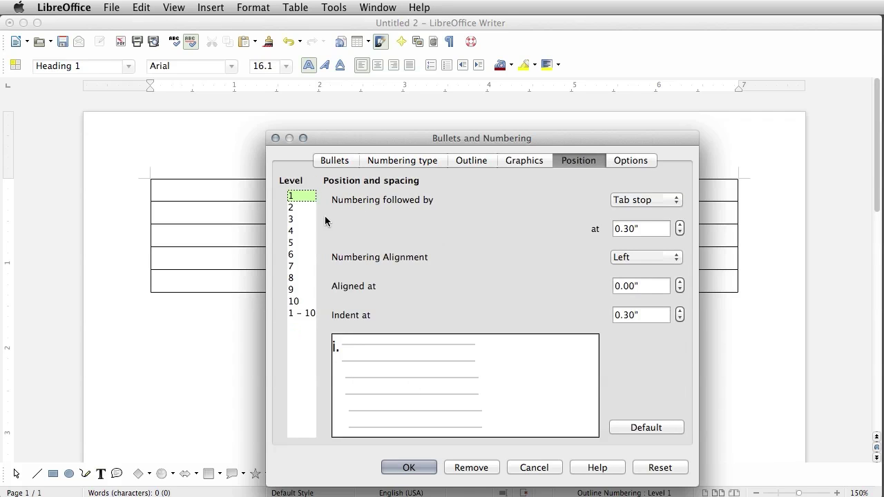
pyautogui.click(305, 209)
pyautogui.click(301, 242)
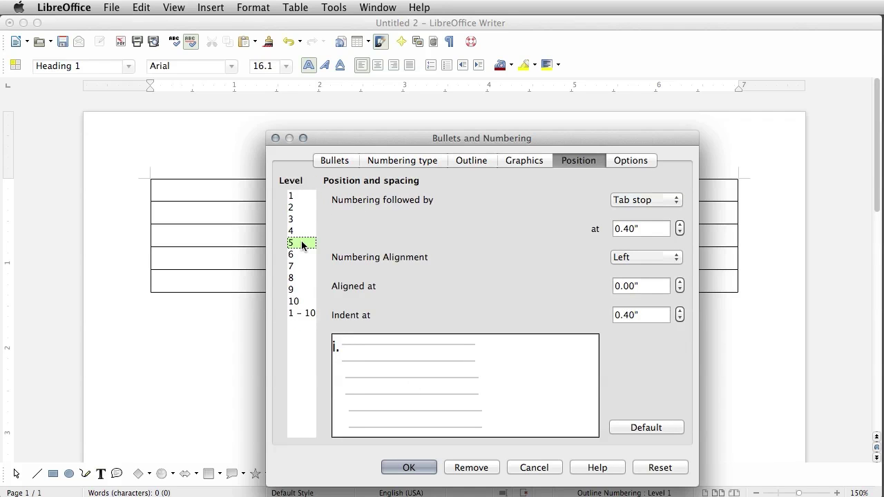
pyautogui.click(292, 196)
# Try Chapter as the separator before and asdasd after the level 1 number, and discard the numbering changes
pyautogui.click(626, 161)
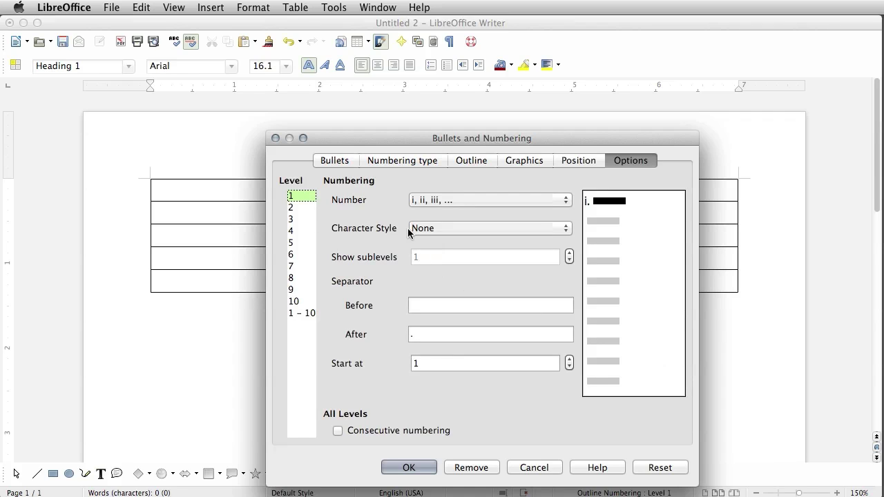
pyautogui.click(434, 305)
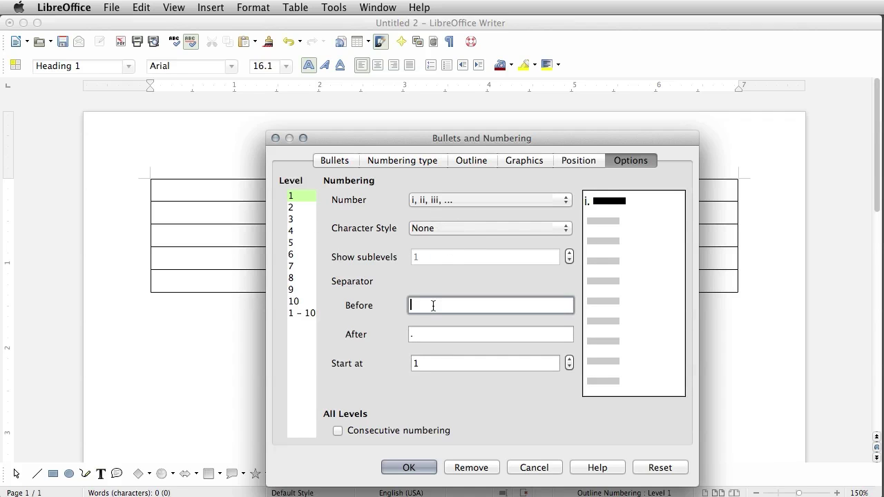
pyautogui.write('Chapter')
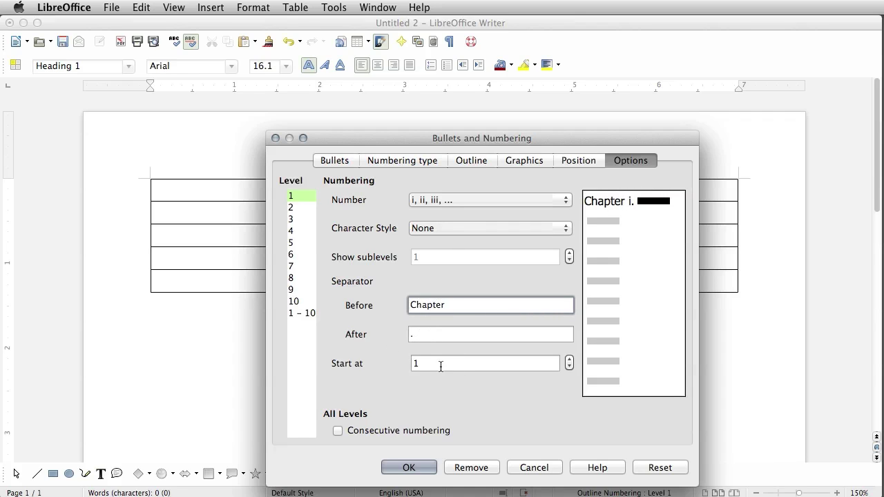
pyautogui.click(439, 336)
pyautogui.write('asdasd')
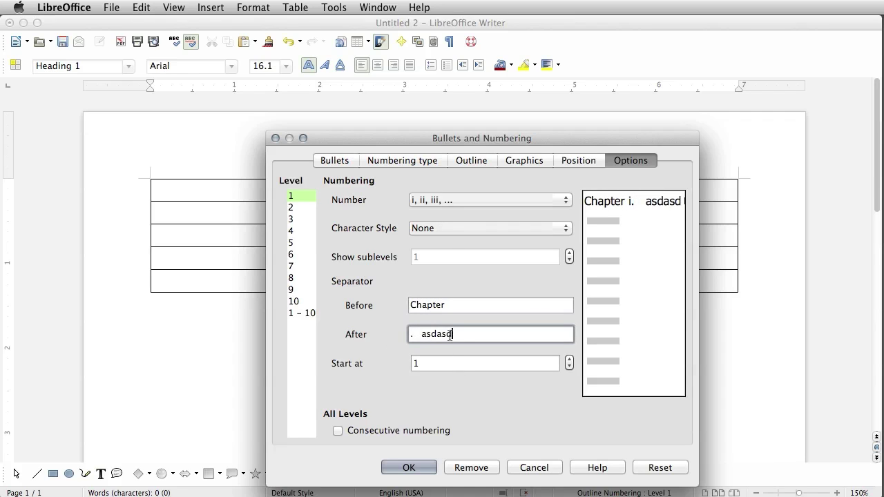
pyautogui.moveTo(453, 334); pyautogui.dragTo(416, 334)
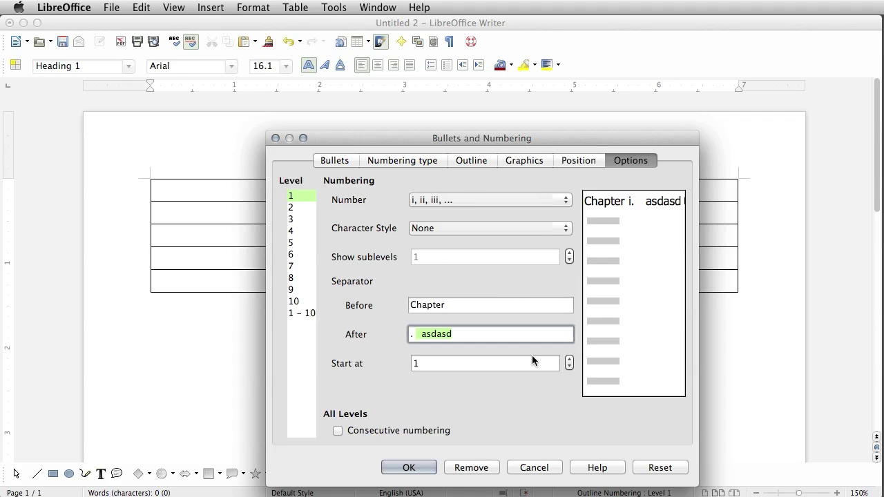
pyautogui.click(535, 468)
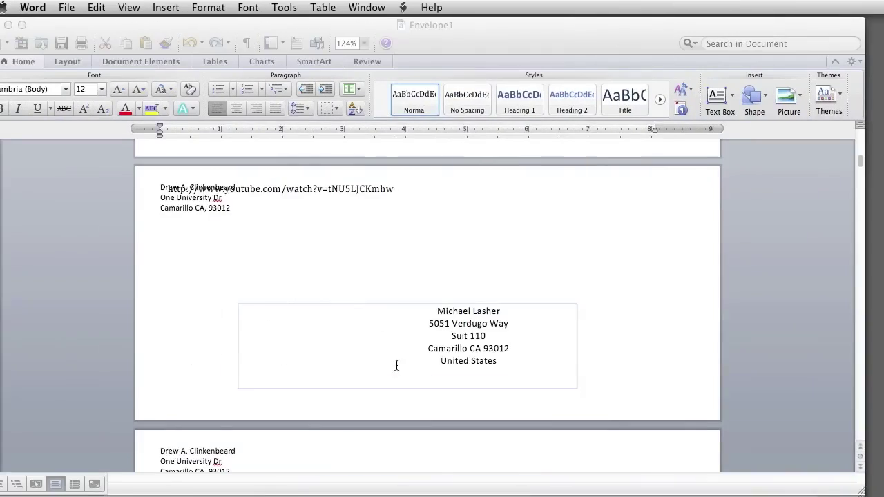
# Switch to Word and view the bulleted and numbered list formats in its Bullets and Numbering settings
pyautogui.click(226, 8)
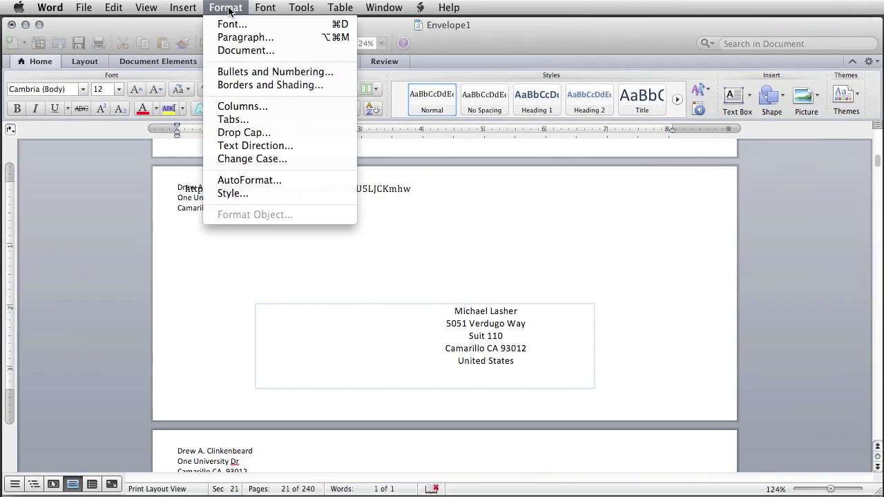
pyautogui.click(252, 72)
pyautogui.click(284, 178)
pyautogui.click(353, 181)
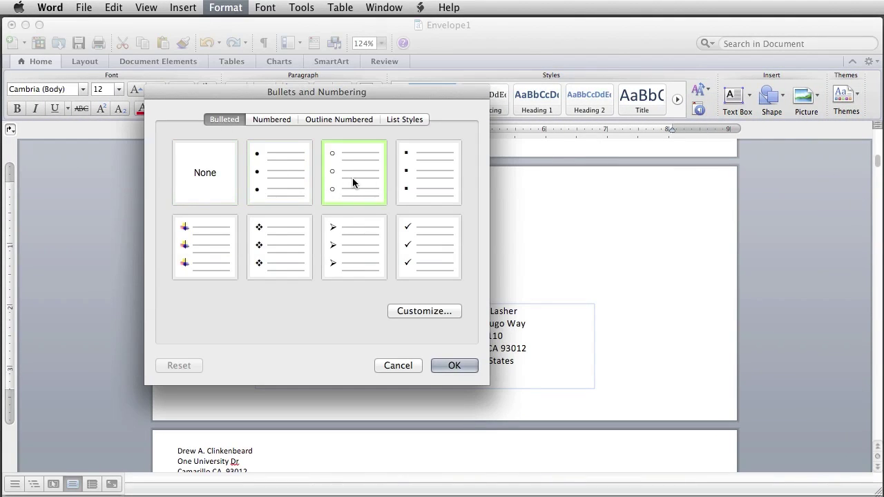
pyautogui.click(448, 177)
pyautogui.click(280, 120)
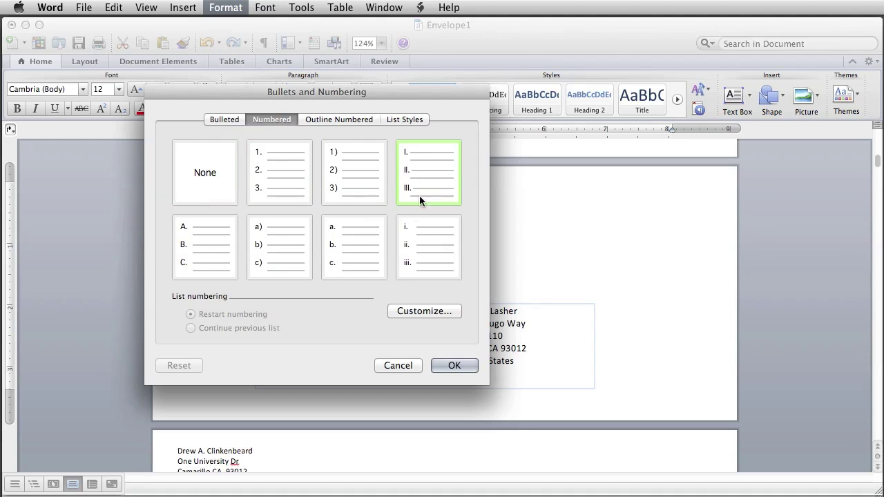
# Choose the Chapter 1 outline numbered format, start customizing it, and examine its settings for levels 1 to 3
pyautogui.click(329, 121)
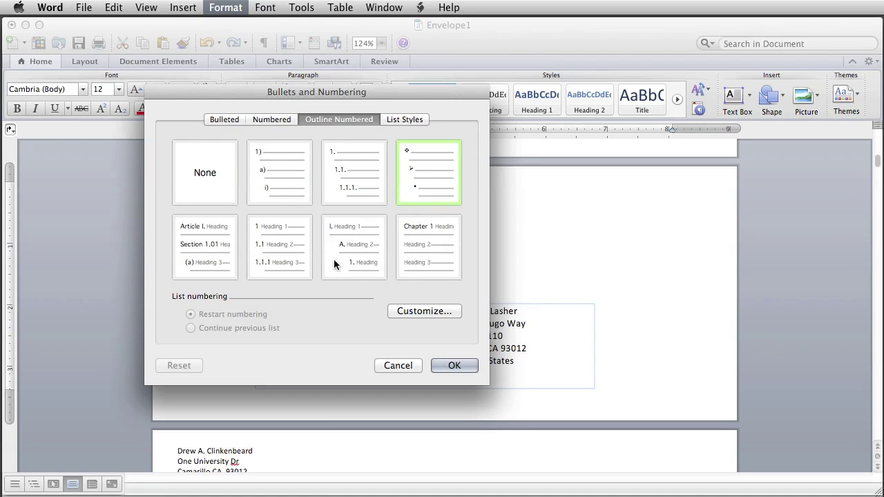
pyautogui.click(416, 276)
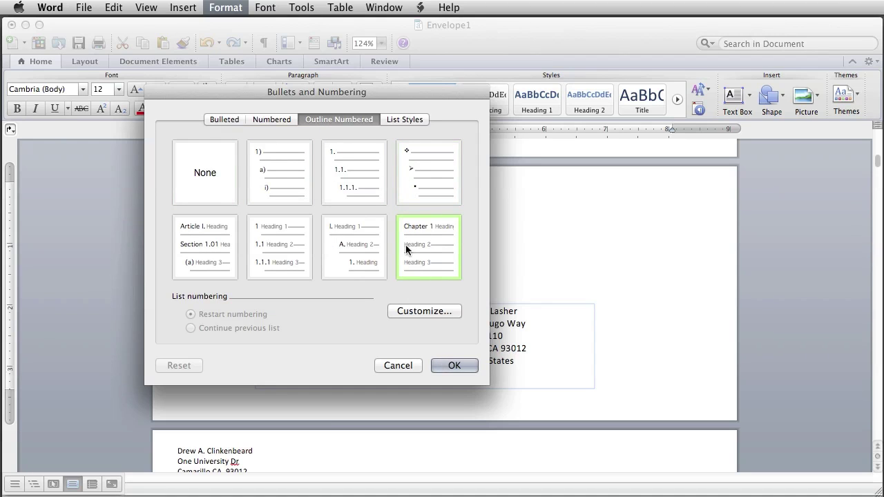
pyautogui.click(424, 311)
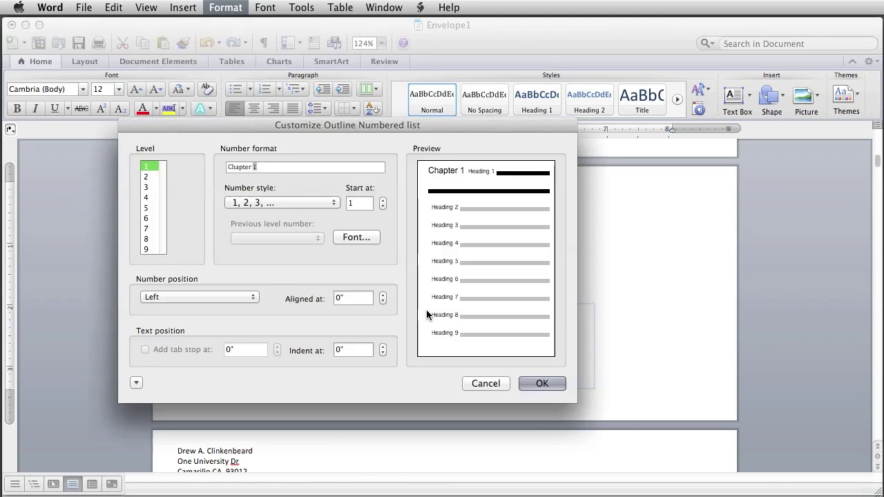
pyautogui.doubleClick(239, 167)
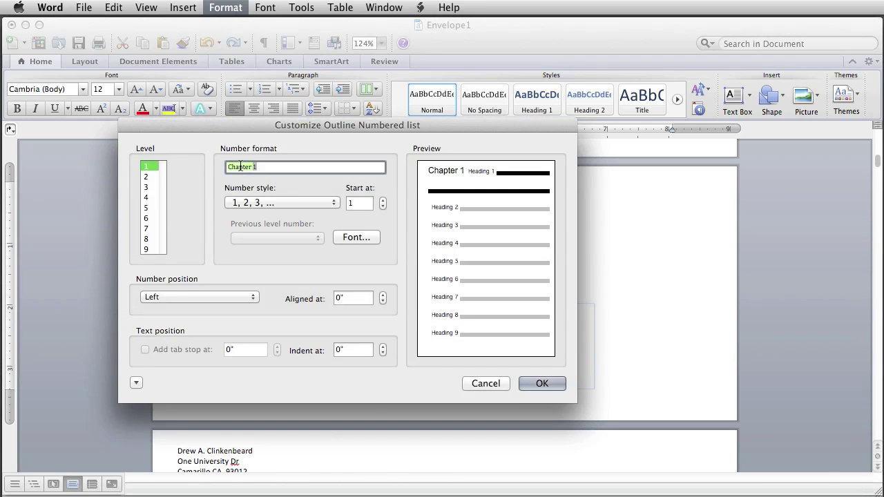
pyautogui.click(145, 177)
pyautogui.click(144, 187)
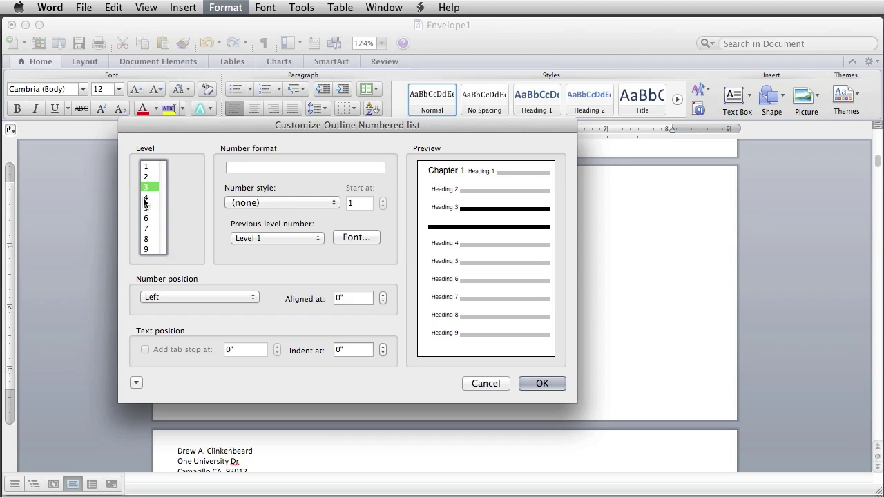
pyautogui.click(149, 167)
# Try replacing Chapter with Section in the level 1 number format of the outline list
pyautogui.click(239, 166)
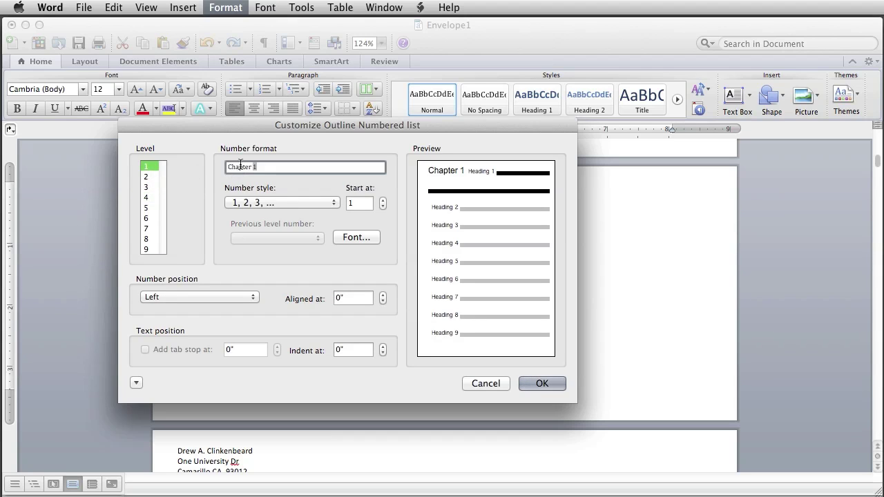
pyautogui.doubleClick(239, 167)
pyautogui.write('Sec')
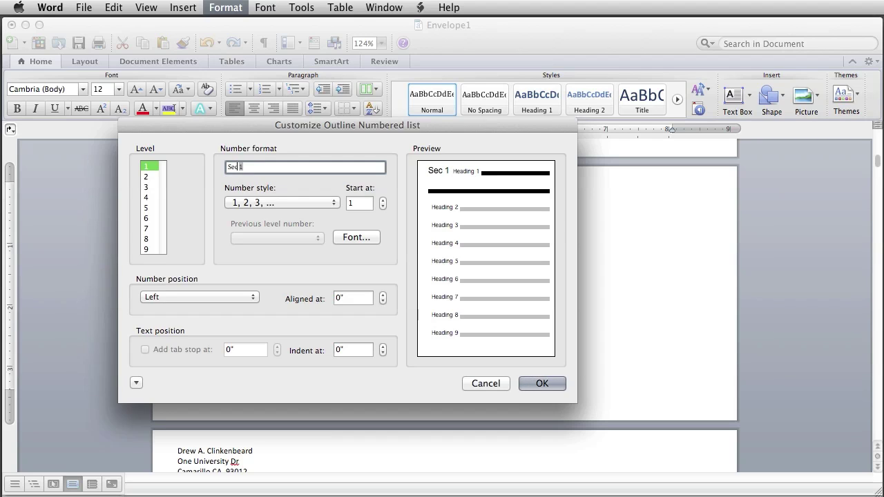
pyautogui.write('tion')
# Try Chapter as the number format text for level 2 and view the available number styles
pyautogui.click(149, 176)
pyautogui.click(240, 166)
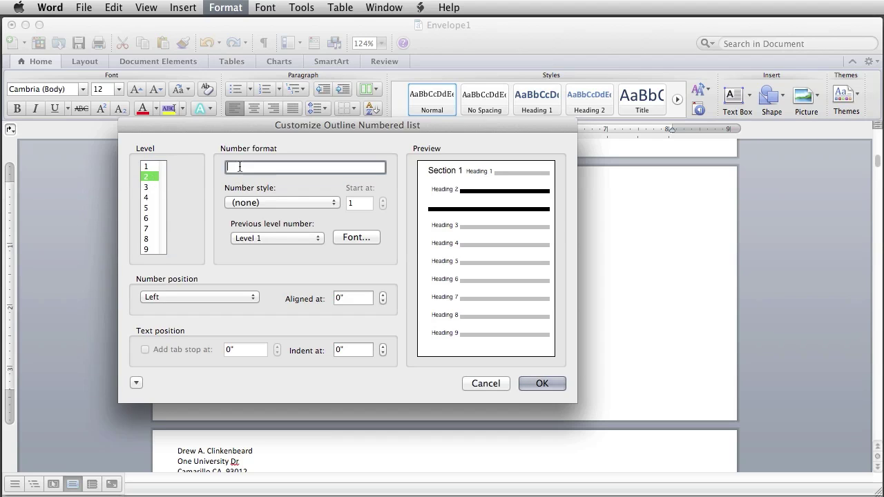
pyautogui.write('Chapter')
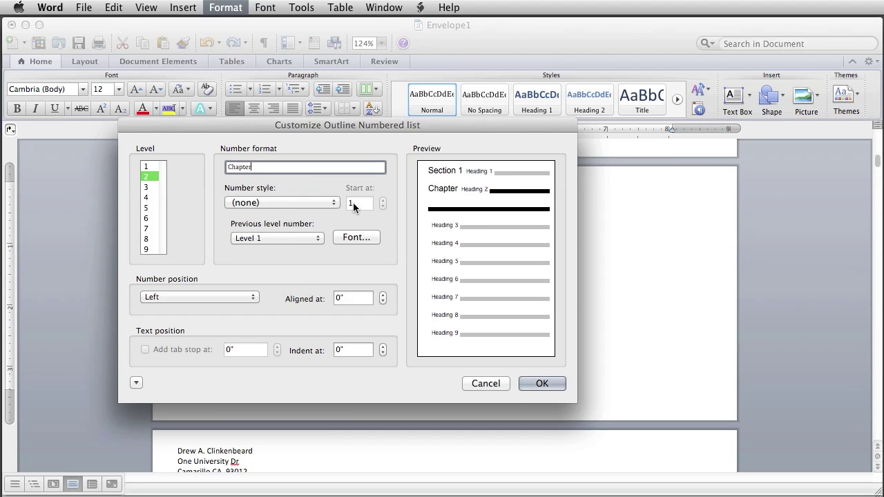
pyautogui.click(283, 203)
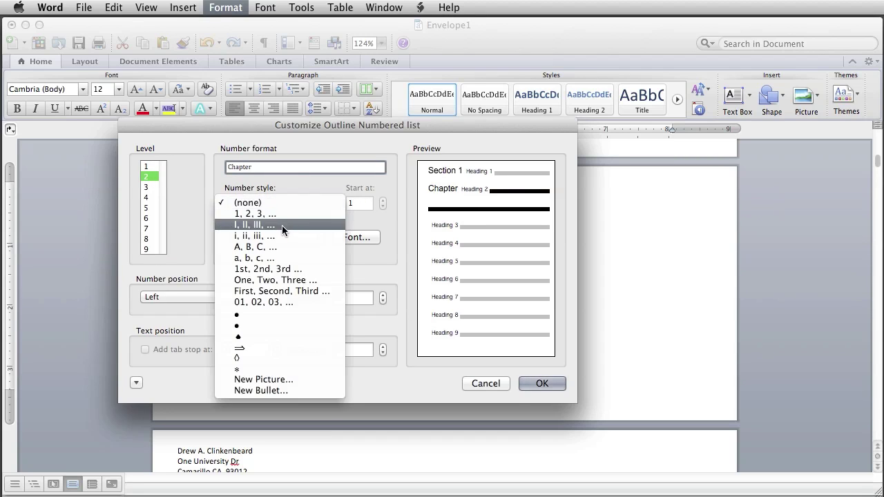
pyautogui.click(295, 166)
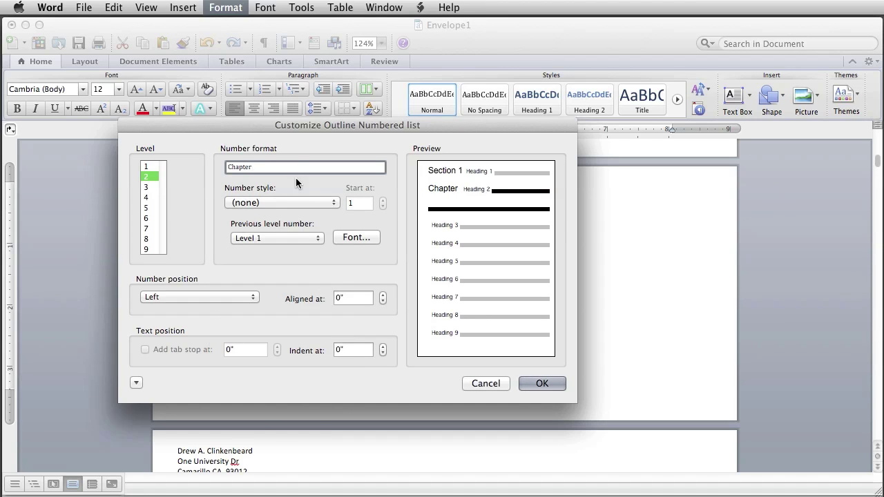
# Try the First, Second, Third number style for level 2 with the format Chapter the First, and cancel the list customization
pyautogui.moveTo(273, 202); pyautogui.dragTo(270, 212)
pyautogui.click(270, 200)
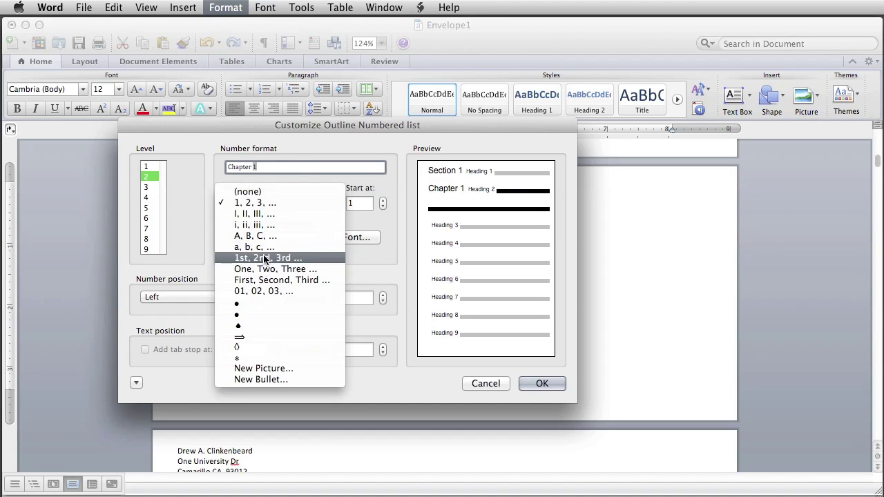
pyautogui.click(282, 280)
pyautogui.write('the First')
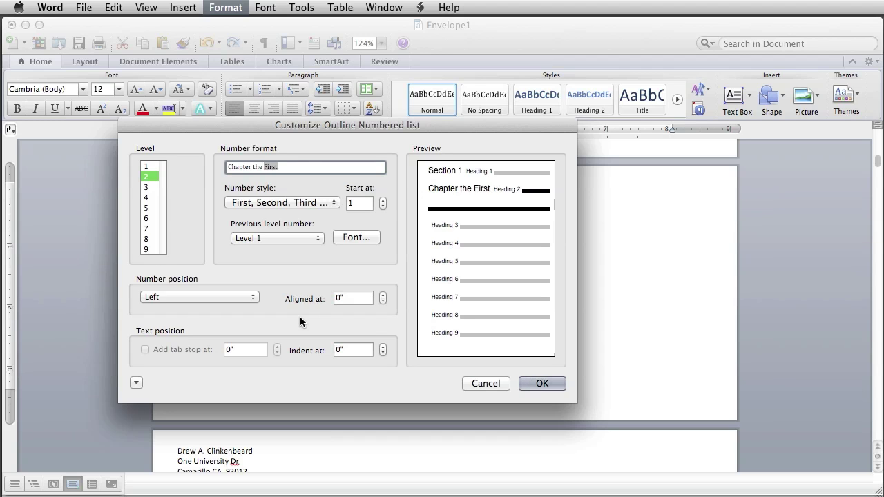
pyautogui.click(485, 383)
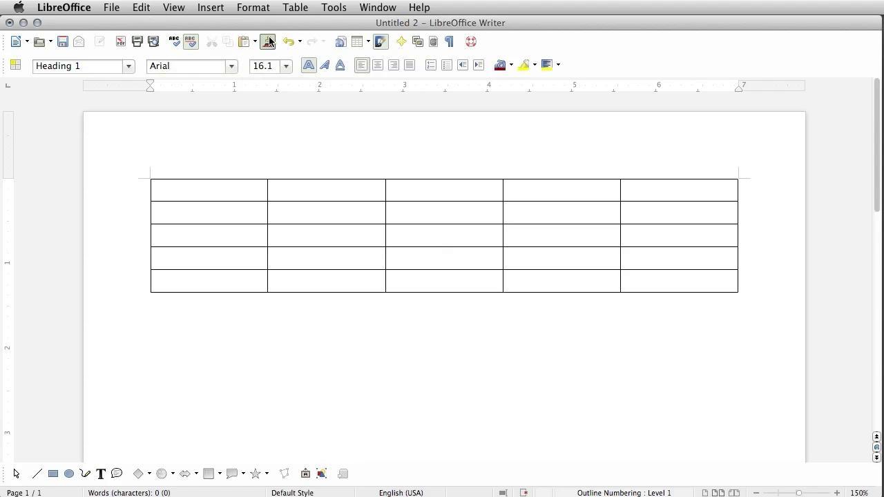
pyautogui.click(269, 42)
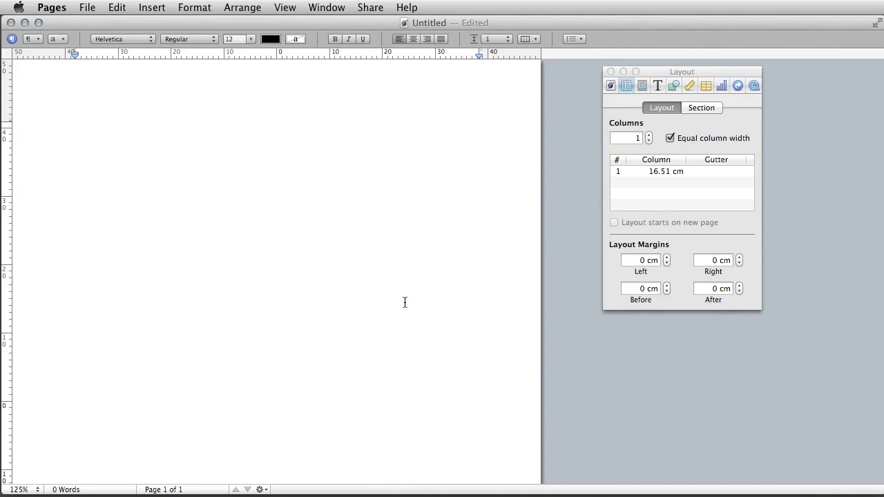
# Switch to Pages, set the zoom to 150%, and show the Document inspector beside the page
pyautogui.click(25, 489)
pyautogui.click(27, 387)
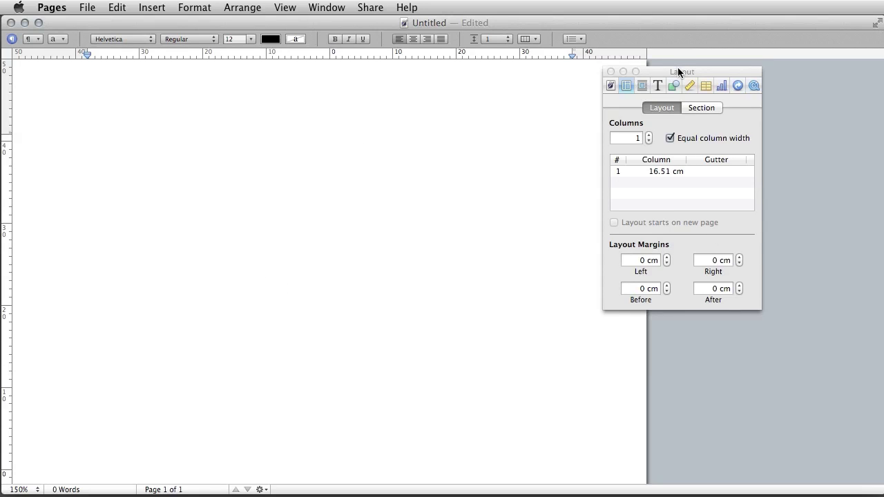
pyautogui.moveTo(677, 69); pyautogui.dragTo(738, 73)
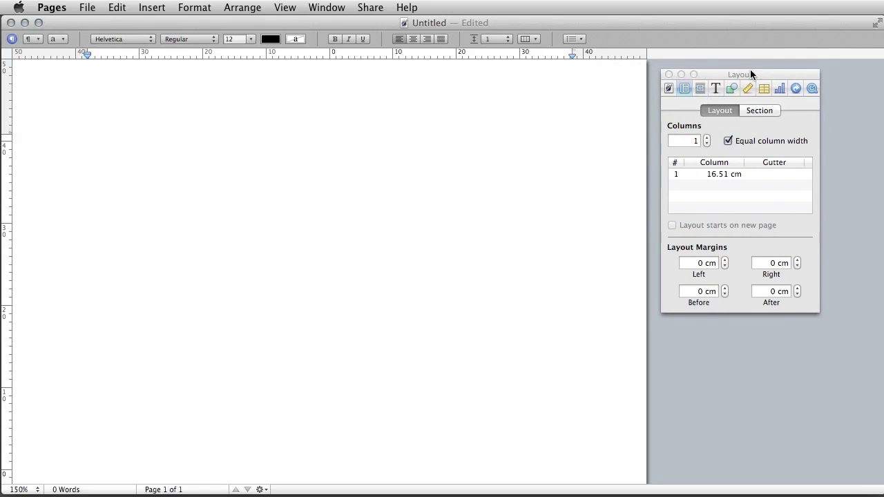
pyautogui.click(669, 88)
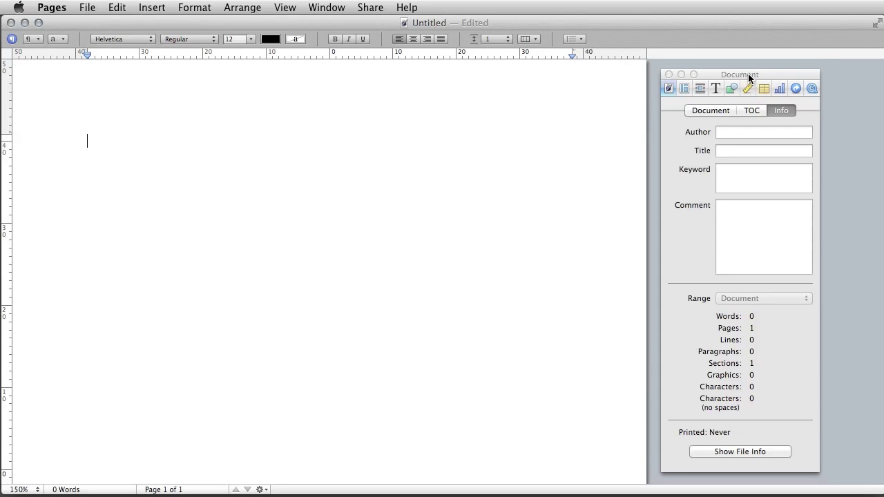
# Examine the Layout, Wrap, Text, Graphic, Metrics, Table, Chart, Link and QuickTime inspectors, and return to the Wrap inspector
pyautogui.moveTo(748, 72); pyautogui.dragTo(746, 62)
pyautogui.click(684, 78)
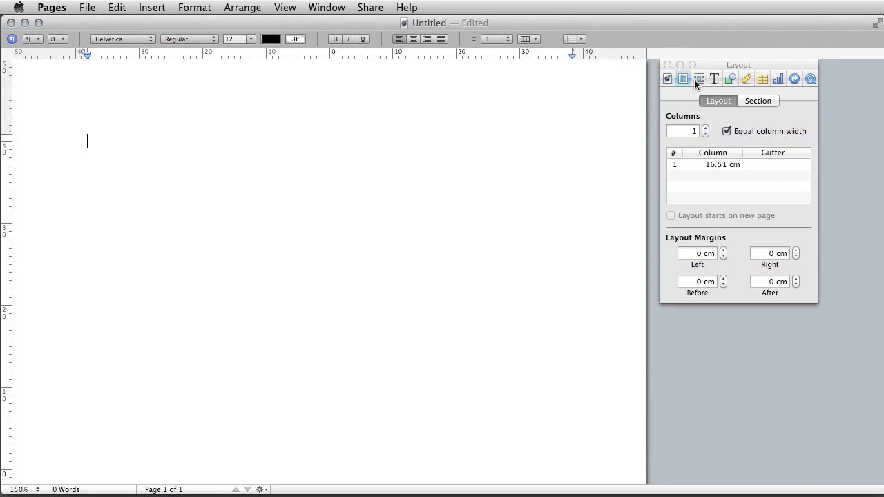
pyautogui.click(698, 79)
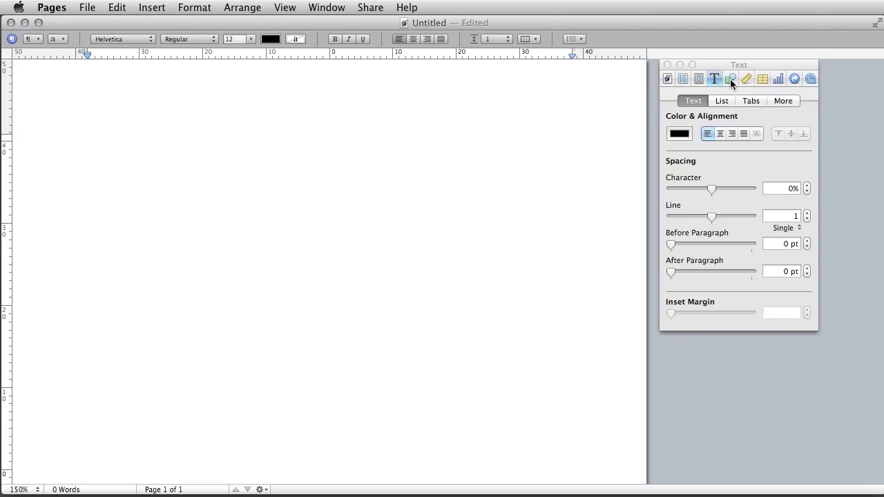
pyautogui.click(730, 78)
pyautogui.click(749, 79)
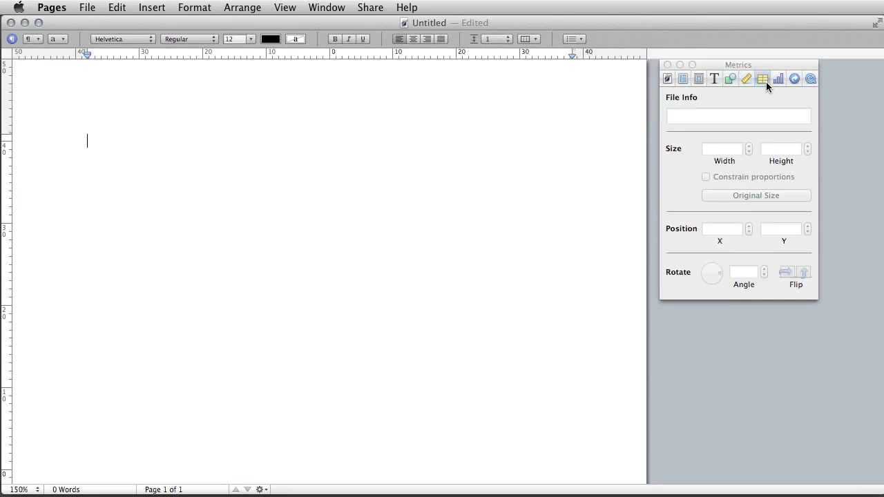
pyautogui.click(764, 80)
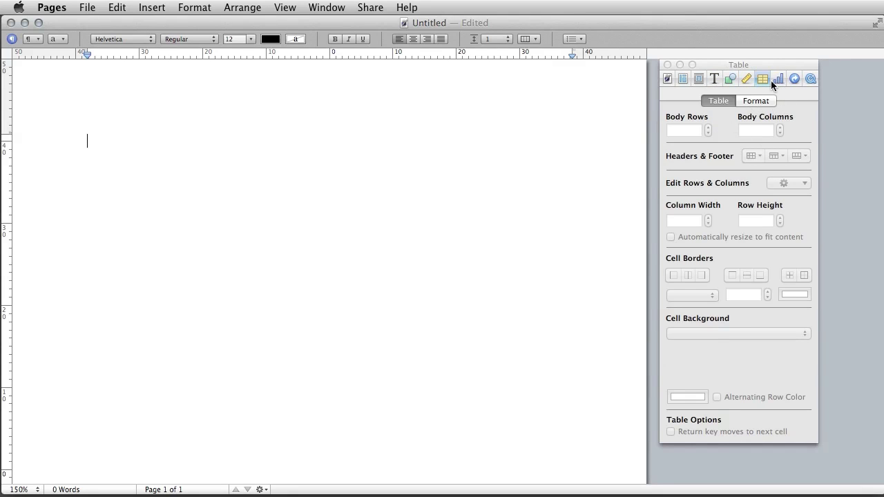
pyautogui.click(778, 79)
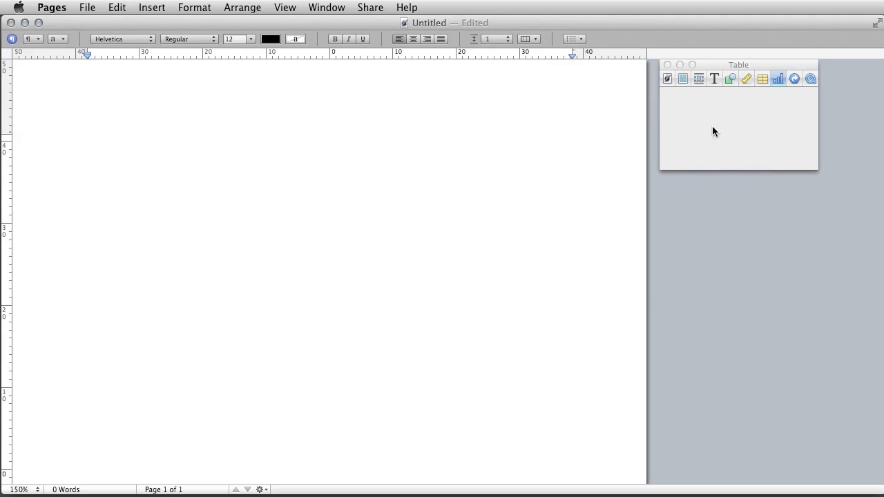
pyautogui.click(793, 79)
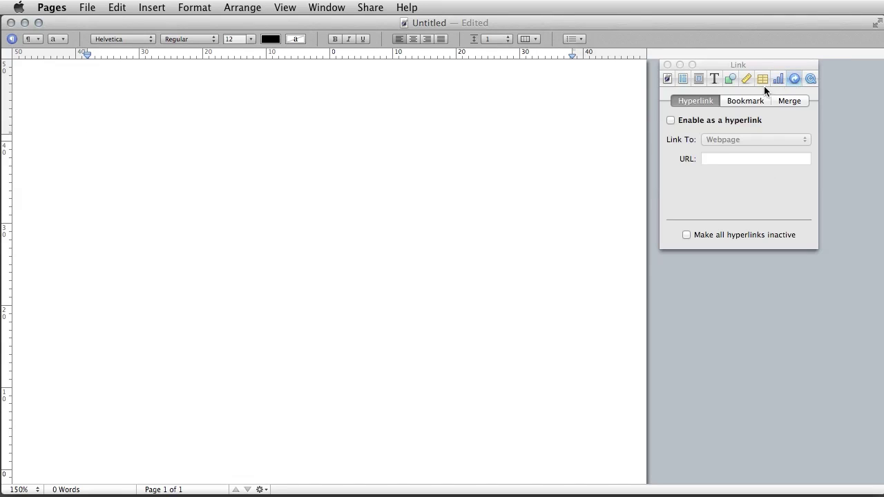
pyautogui.click(808, 80)
pyautogui.click(700, 80)
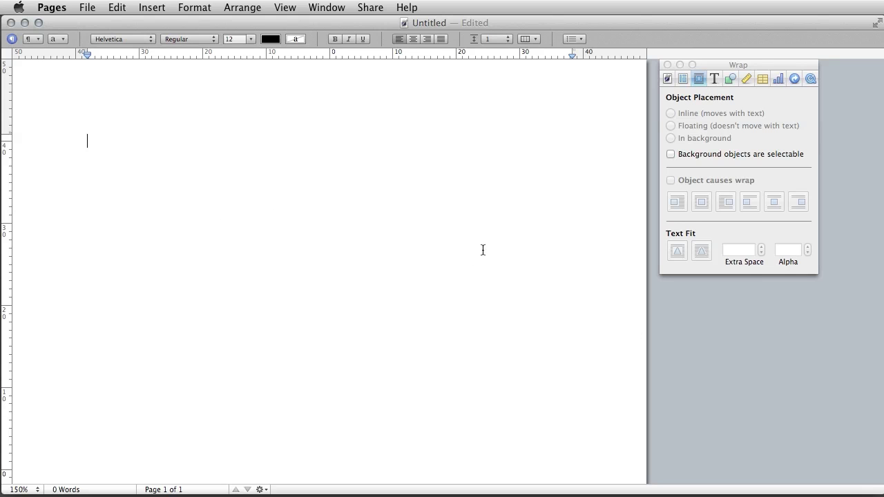
# Paste the lorem ipsum text into the blank document and insert a text box within its first line
pyautogui.press('alt+super+i')
pyautogui.press('alt+super+i')
pyautogui.press('super+v')
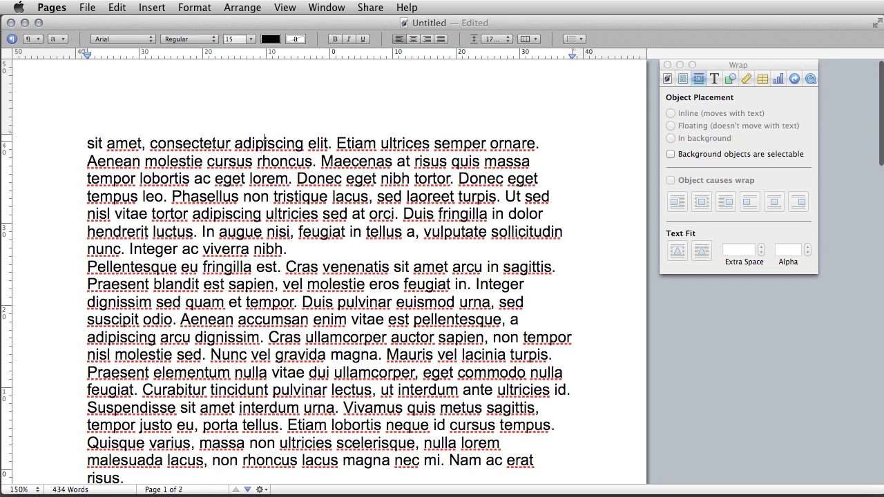
pyautogui.click(148, 7)
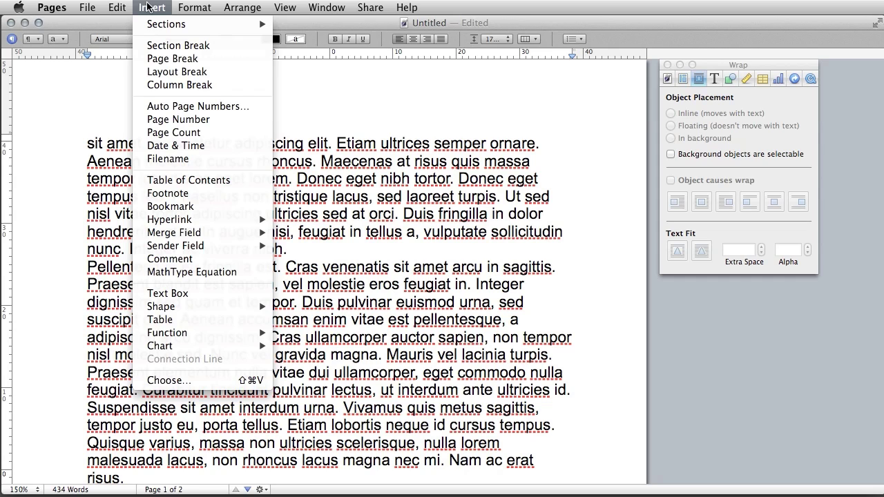
pyautogui.click(167, 294)
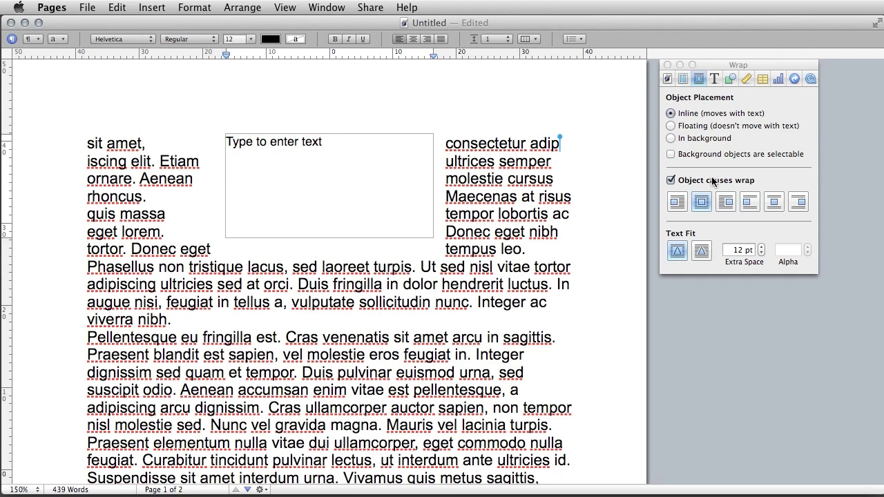
# Try the Floating and In background placements for the text box, and return it to Inline
pyautogui.click(686, 128)
pyautogui.click(689, 140)
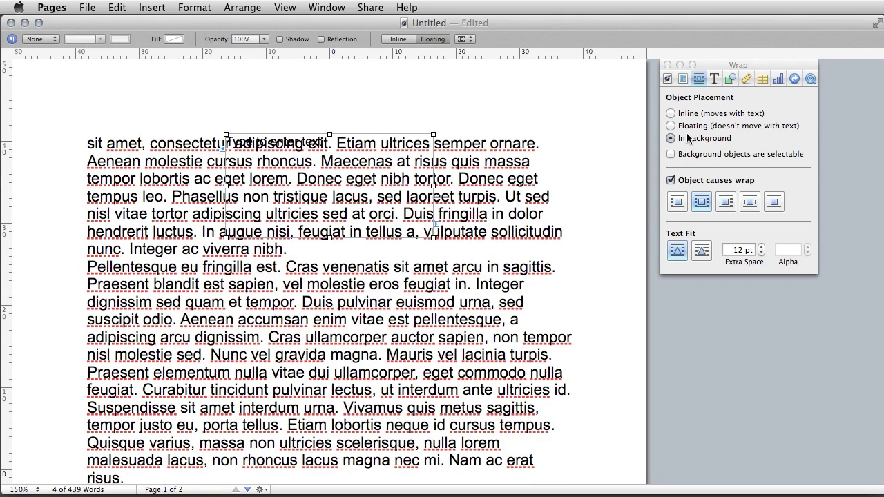
pyautogui.click(687, 112)
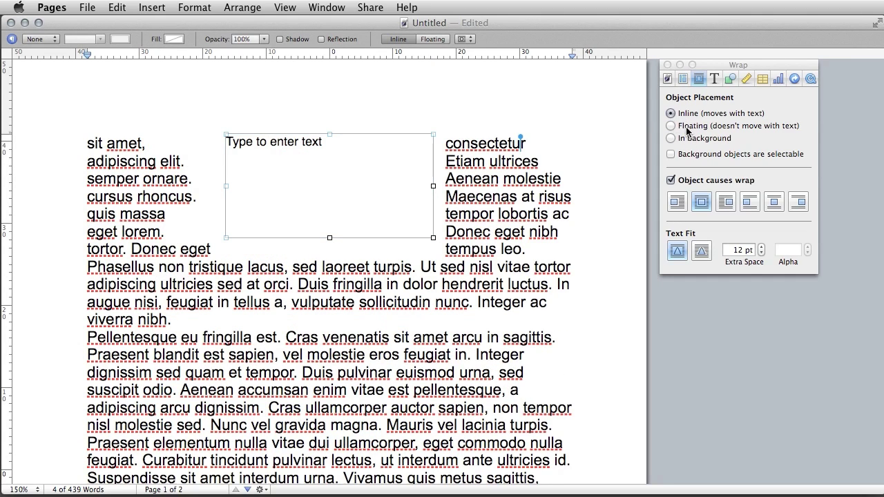
# Make the text box floating, move it a few lines down the first paragraph, and set it back to Inline
pyautogui.click(687, 128)
pyautogui.moveTo(312, 201); pyautogui.dragTo(323, 296)
pyautogui.click(670, 113)
# Try placing the text box in the background behind the text, and undo that placement
pyautogui.click(670, 138)
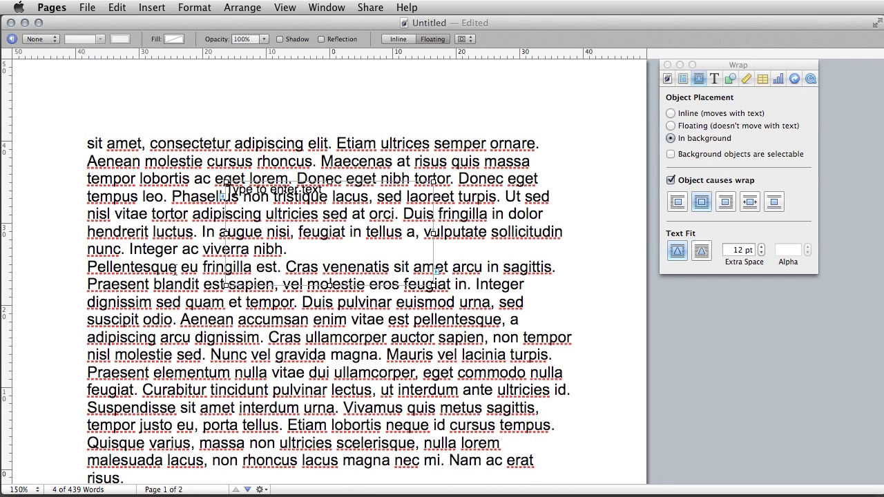
pyautogui.click(309, 267)
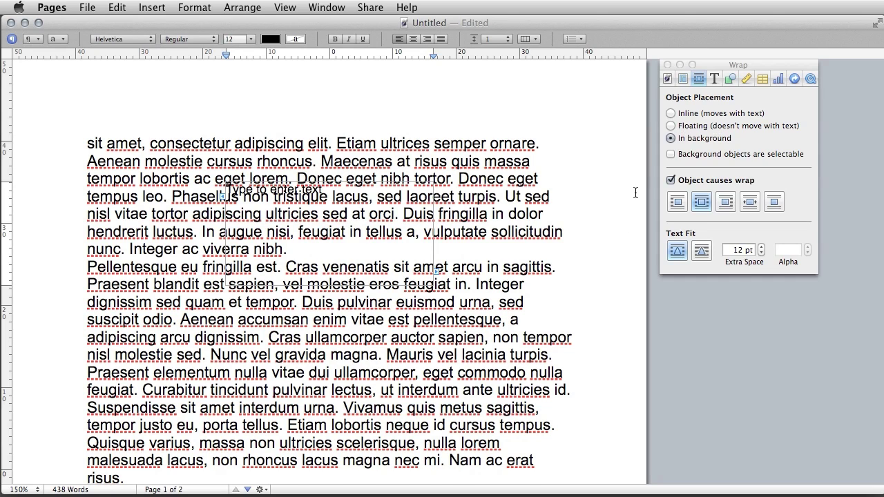
pyautogui.press('super+z')
# Try several wrap styles on the text box, ending with right-aligned and text only above and below, and choose the second text fit option
pyautogui.click(727, 203)
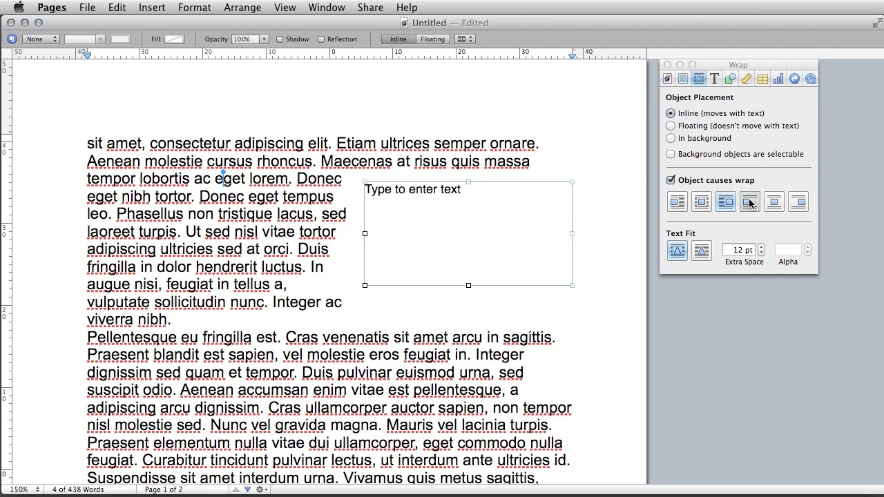
pyautogui.click(750, 202)
pyautogui.click(774, 202)
pyautogui.click(798, 201)
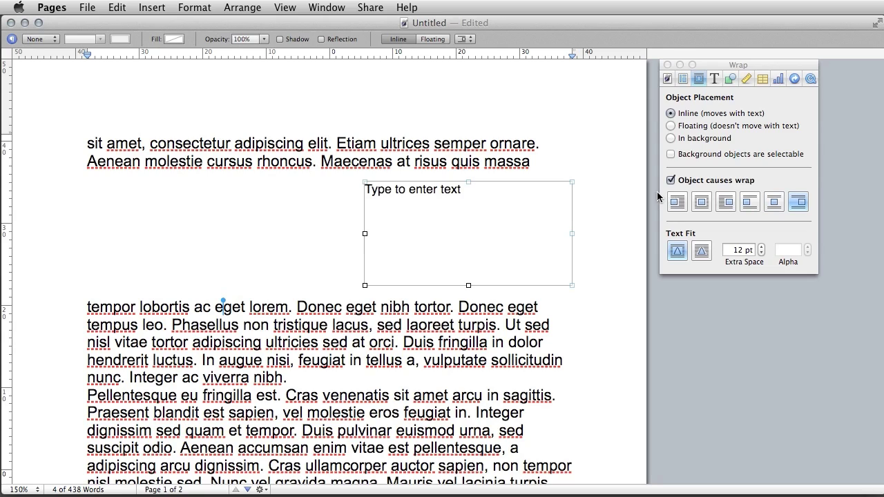
pyautogui.moveTo(388, 231); pyautogui.dragTo(368, 228)
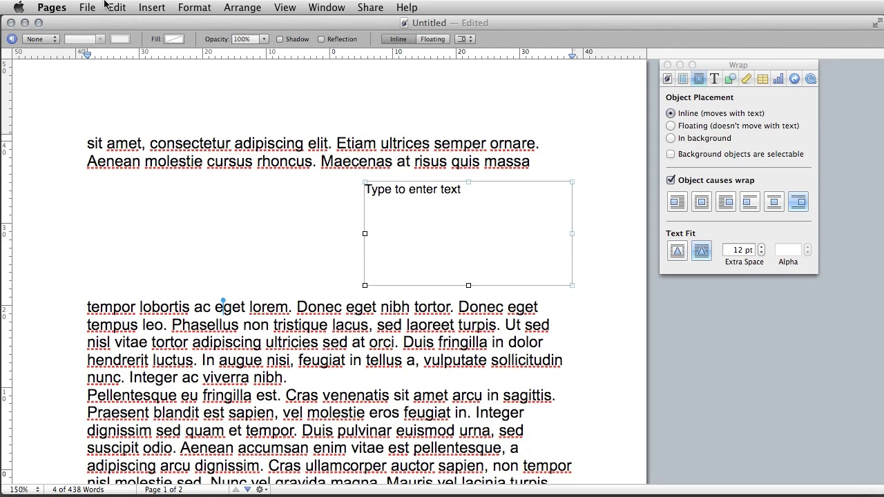
# Insert a table of contents in place of the selected text box and exclude the Title style from it
pyautogui.click(139, 6)
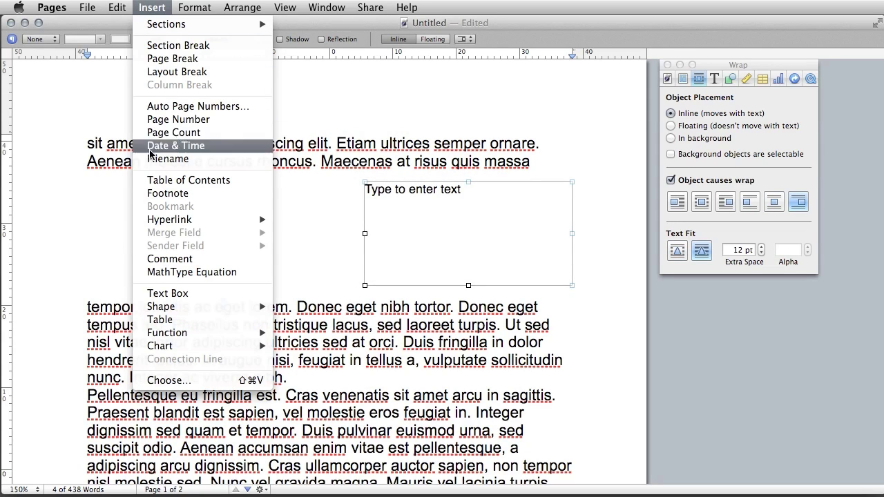
pyautogui.click(208, 181)
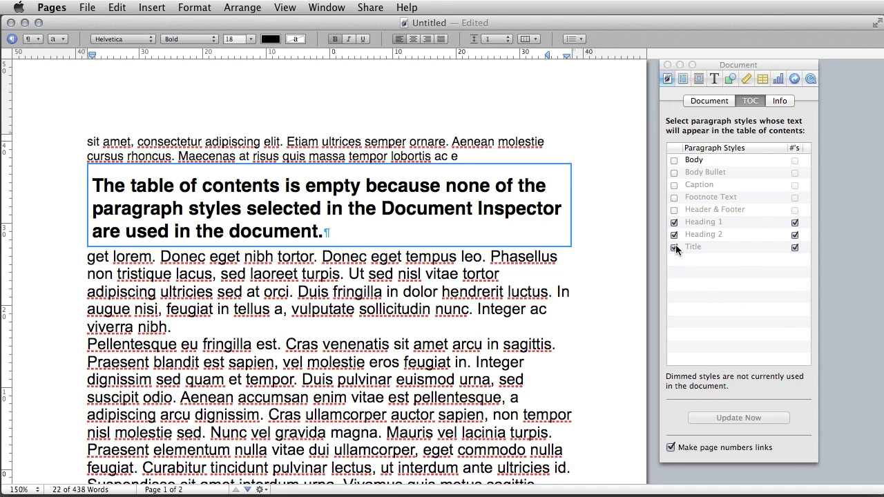
pyautogui.click(784, 102)
pyautogui.click(750, 101)
# Examine the available list styles and the Bullets & Numbering types for the table of contents, keeping No Bullets
pyautogui.click(584, 41)
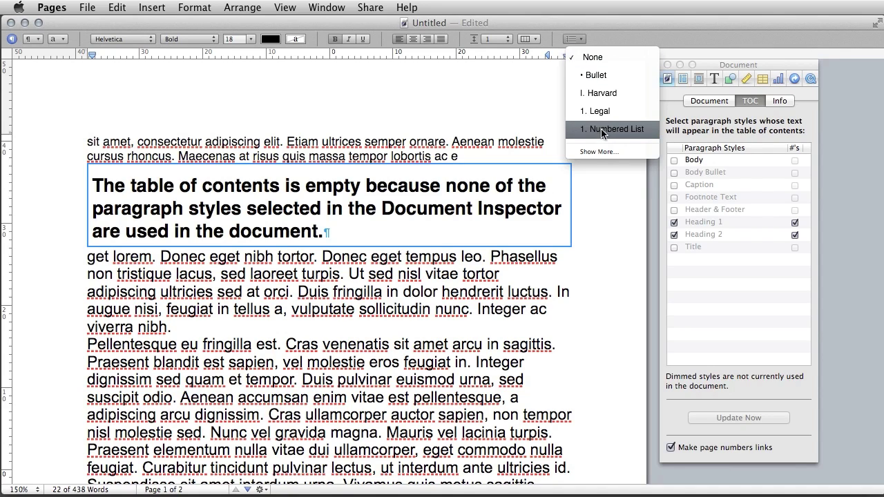
pyautogui.click(610, 150)
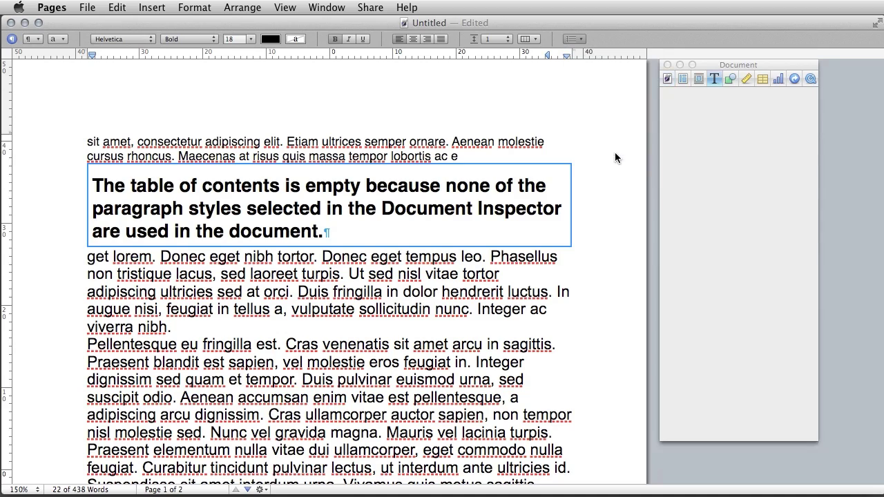
pyautogui.click(744, 154)
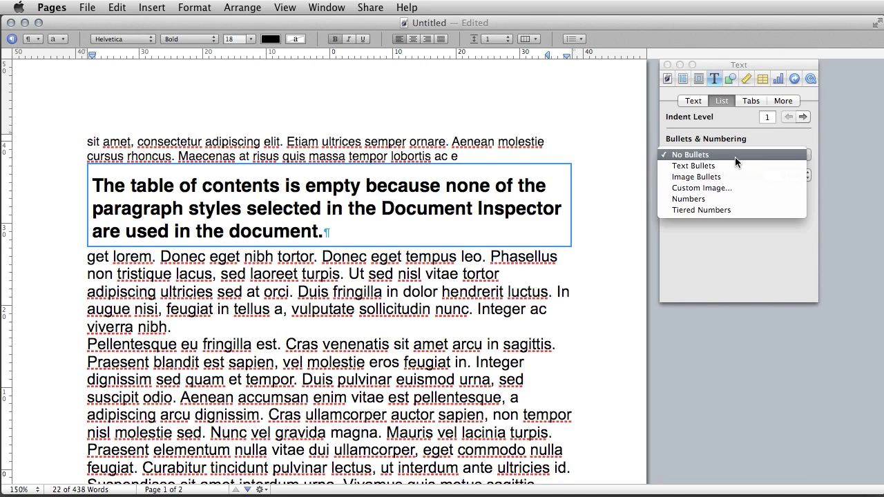
pyautogui.click(745, 155)
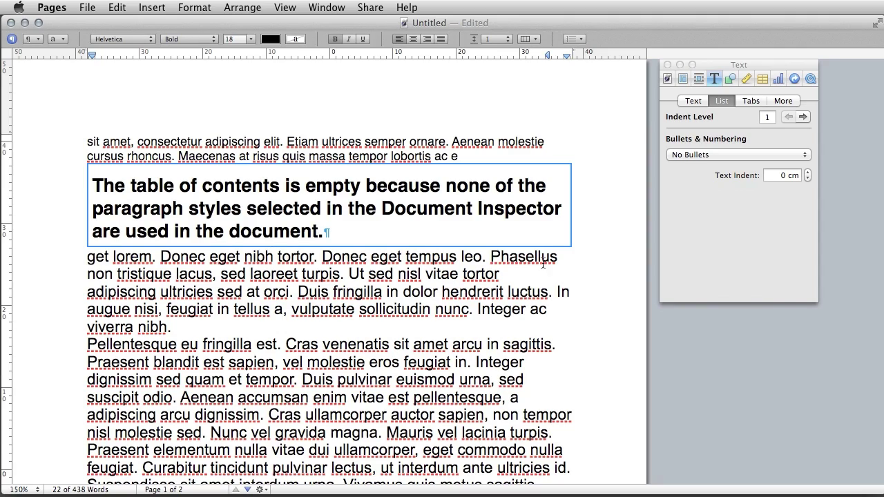
pyautogui.scroll(-5, 450, 366)
pyautogui.scroll(5, 450, 366)
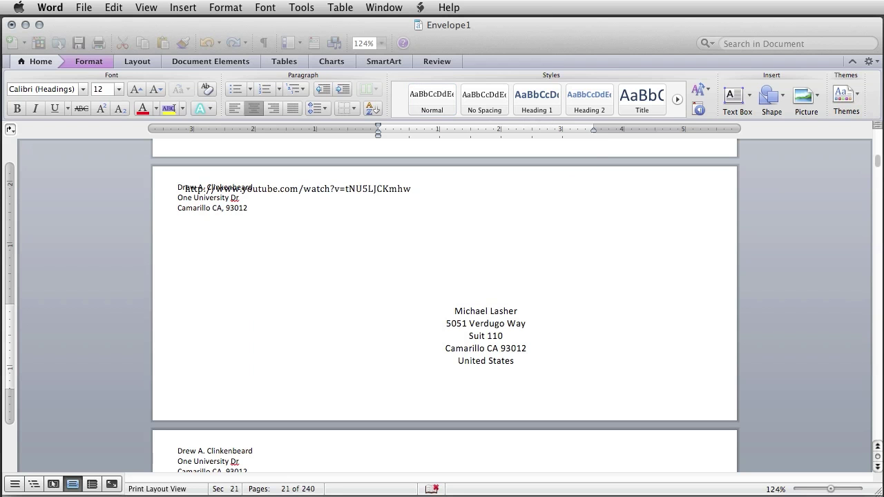
pyautogui.click(594, 369)
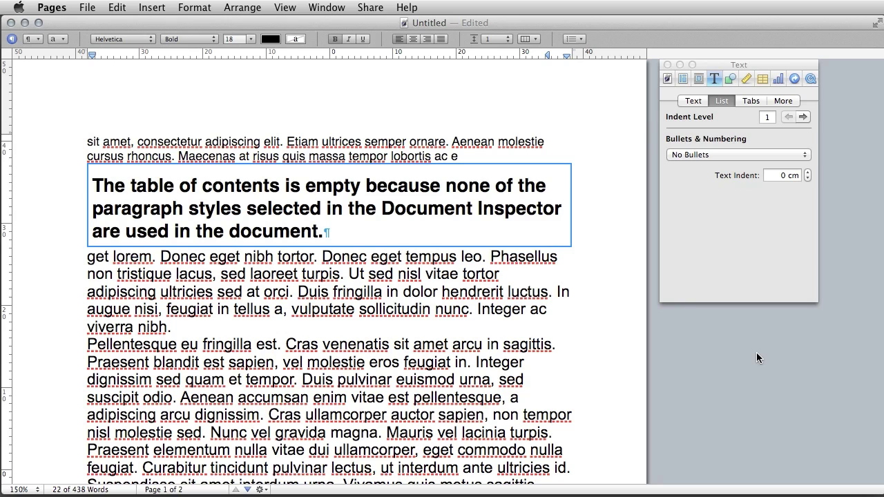
pyautogui.click(608, 352)
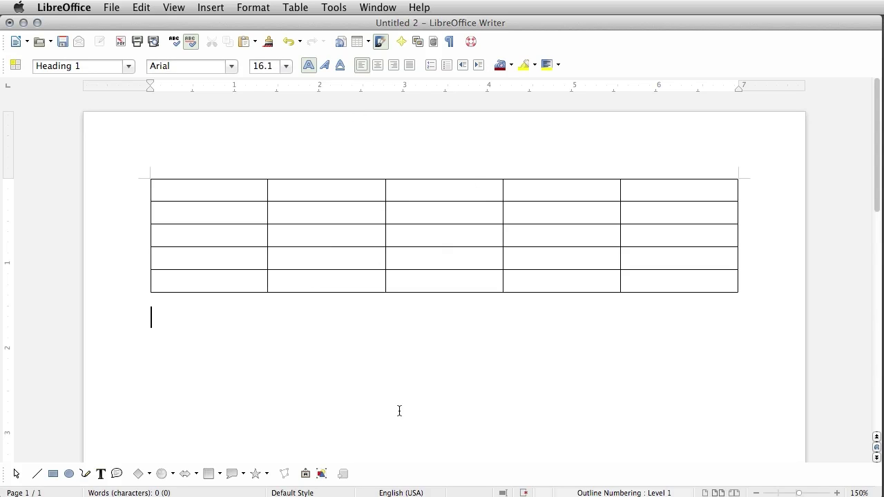
# Switch to Word, try Notebook Layout View for the envelope document, and cancel the conversion
pyautogui.hotkey('ctrl', 'Left')
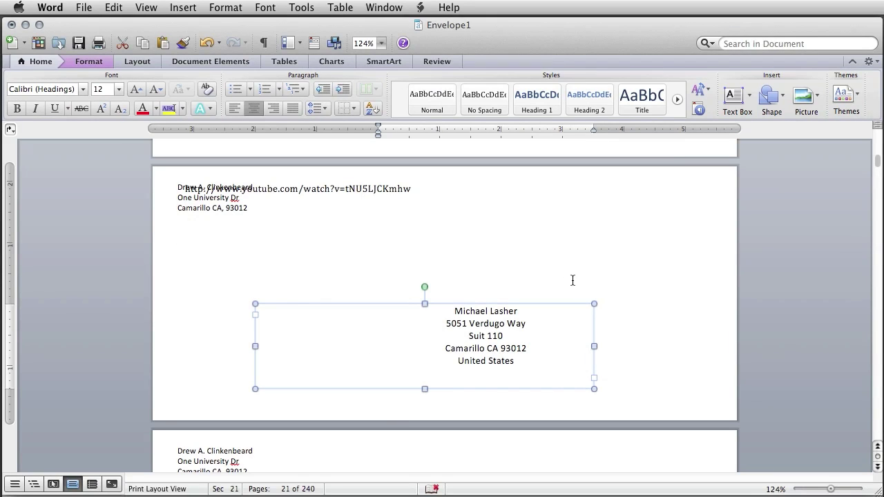
pyautogui.click(92, 485)
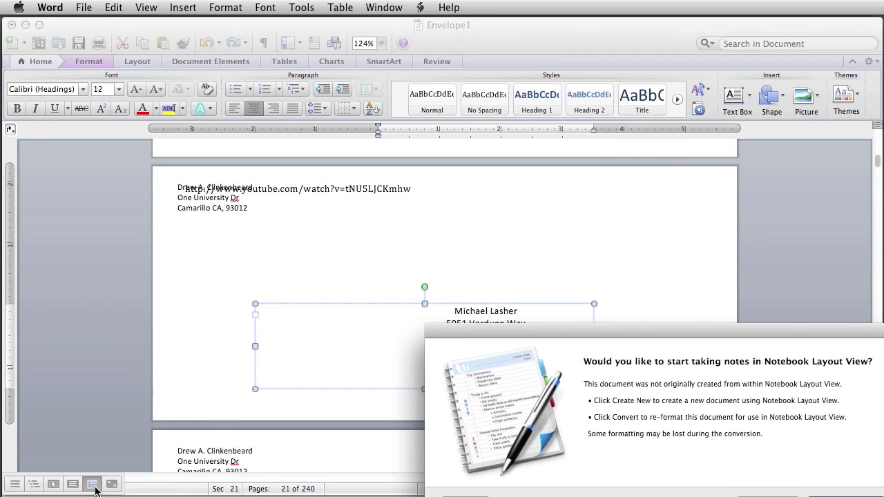
pyautogui.press('Escape')
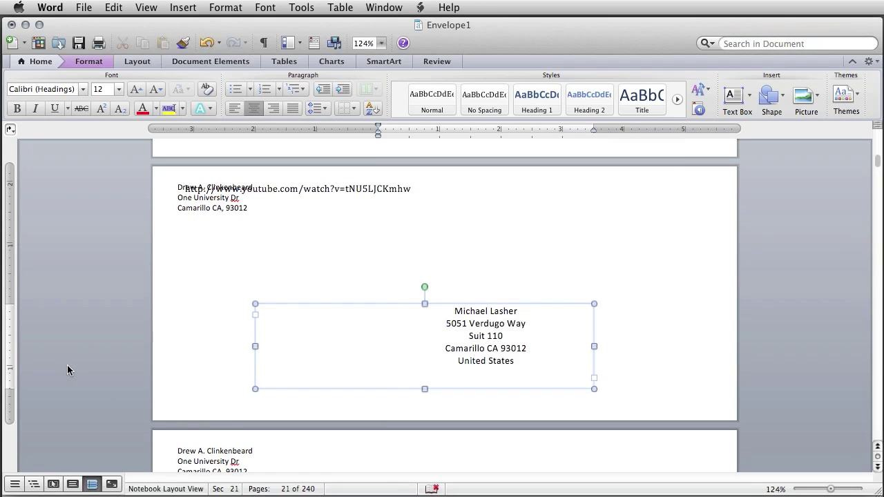